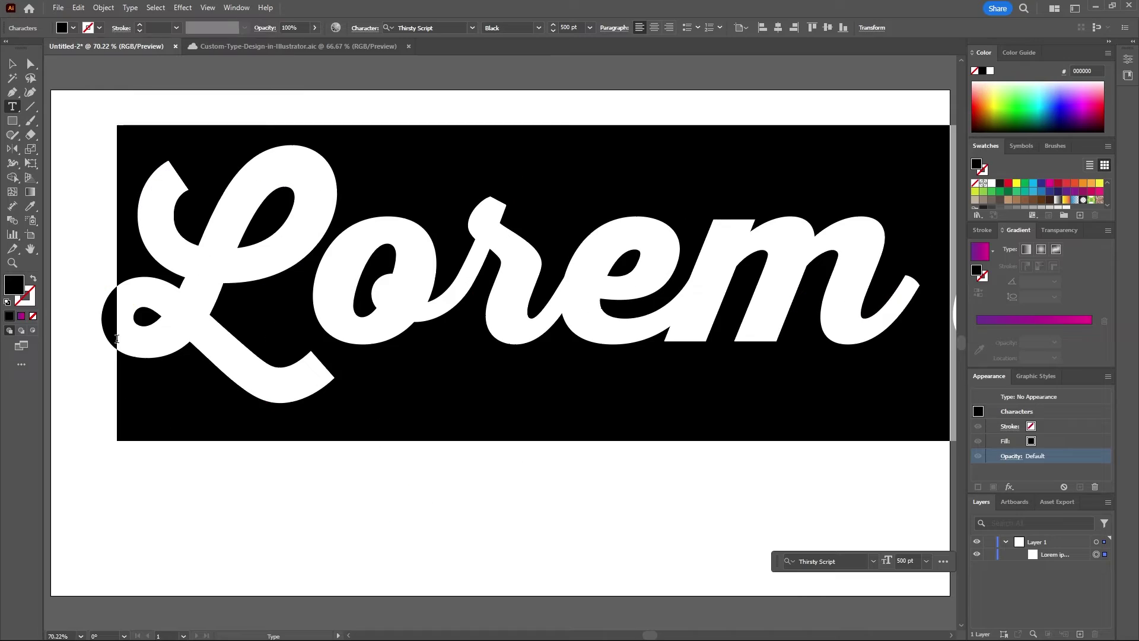
- Replace the Lorem placeholder with 'Type' and move it to the artboard centre
{"action": "type", "text": "Type"}
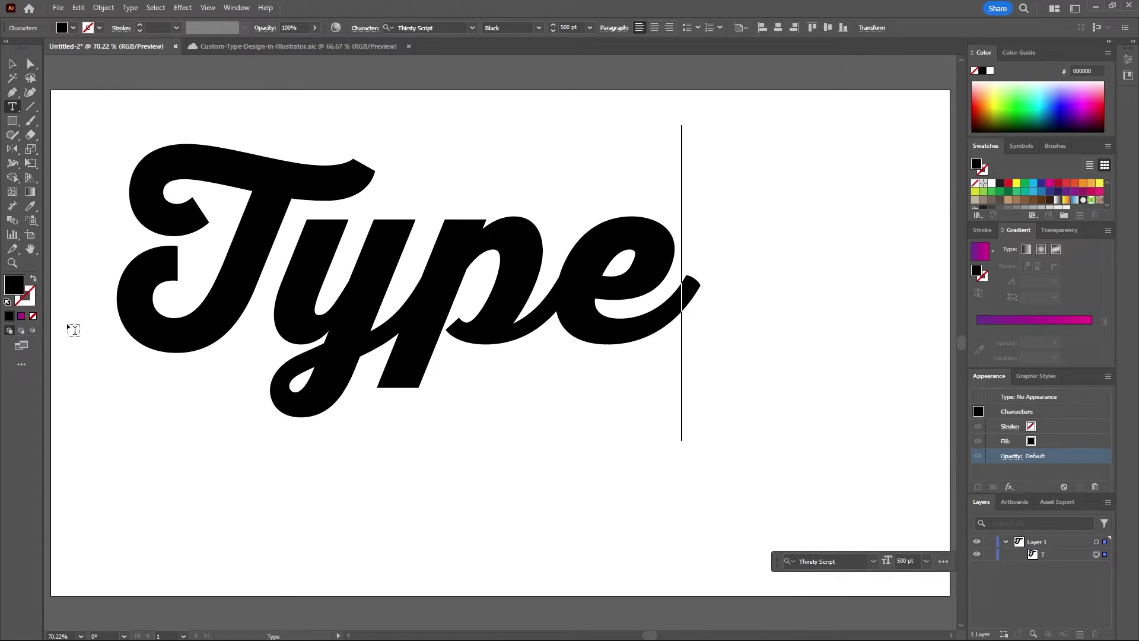
{"action": "key", "text": "Escape"}
{"action": "left_click_drag", "start_coordinate": [255, 224], "coordinate": [303, 260]}
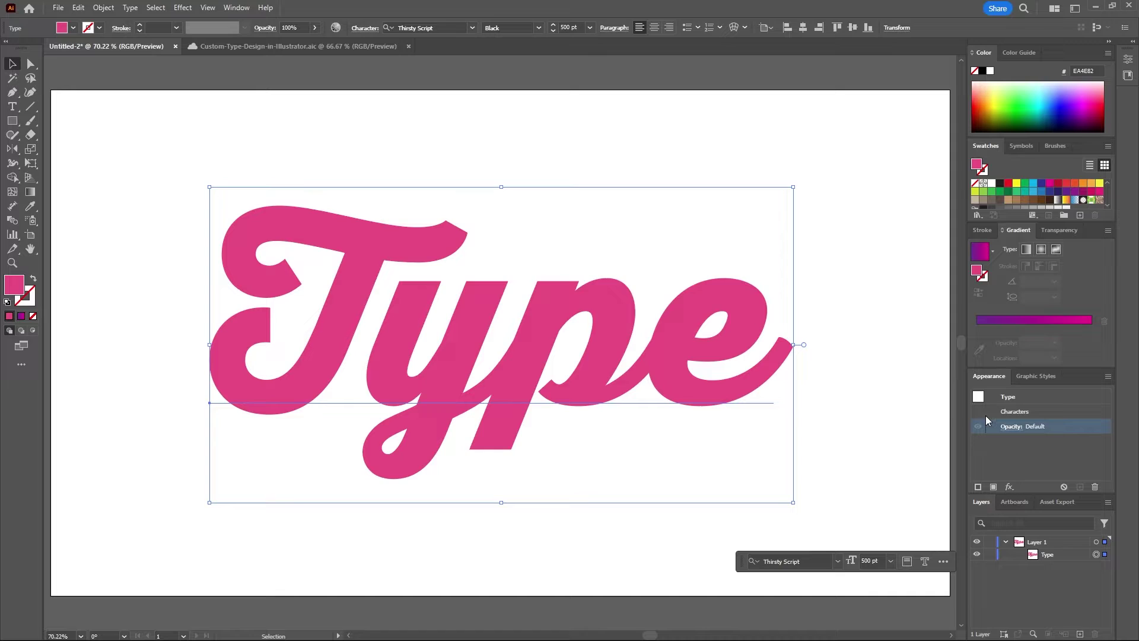
- Add an 18 pt outline stroke to the Type text in the Appearance panel
{"action": "left_click", "coordinate": [236, 7]}
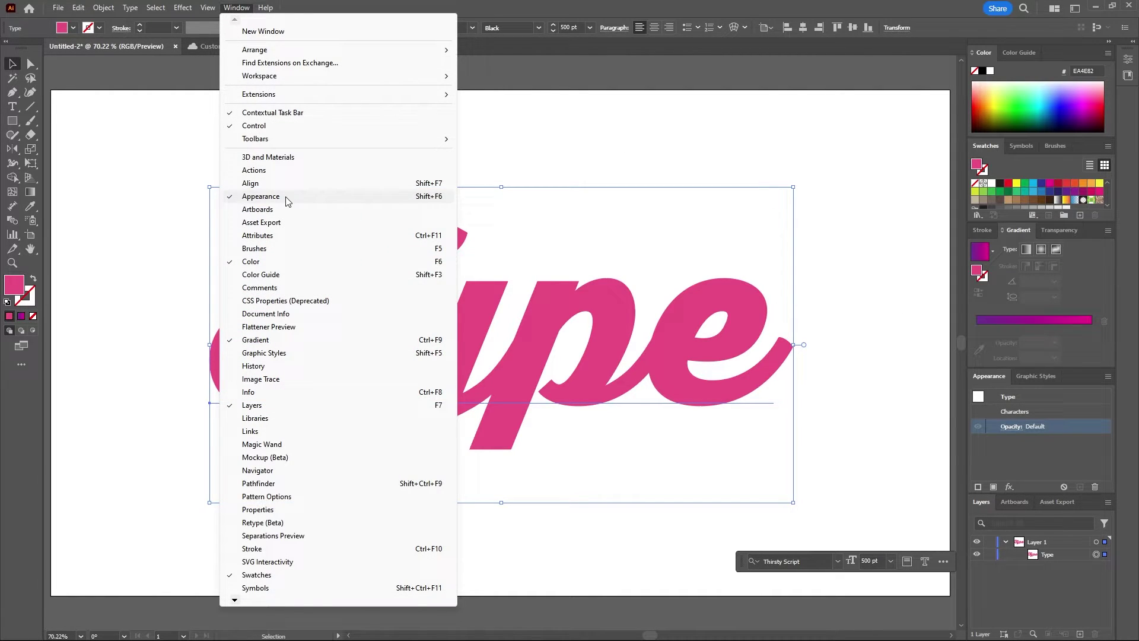
{"action": "left_click", "coordinate": [997, 458]}
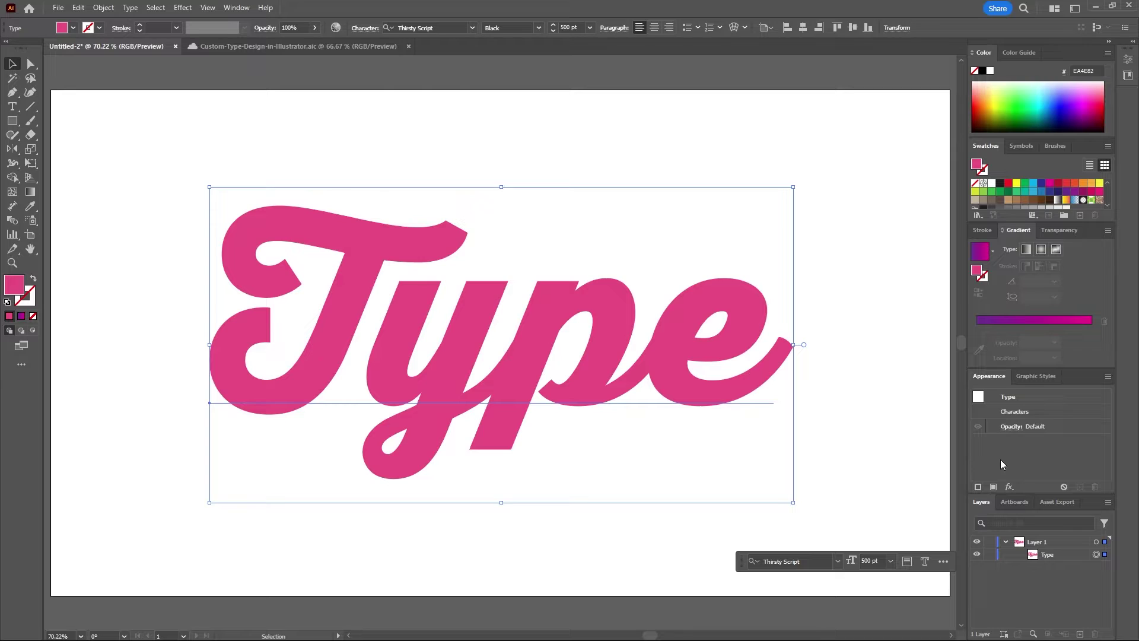
{"action": "left_click", "coordinate": [979, 488]}
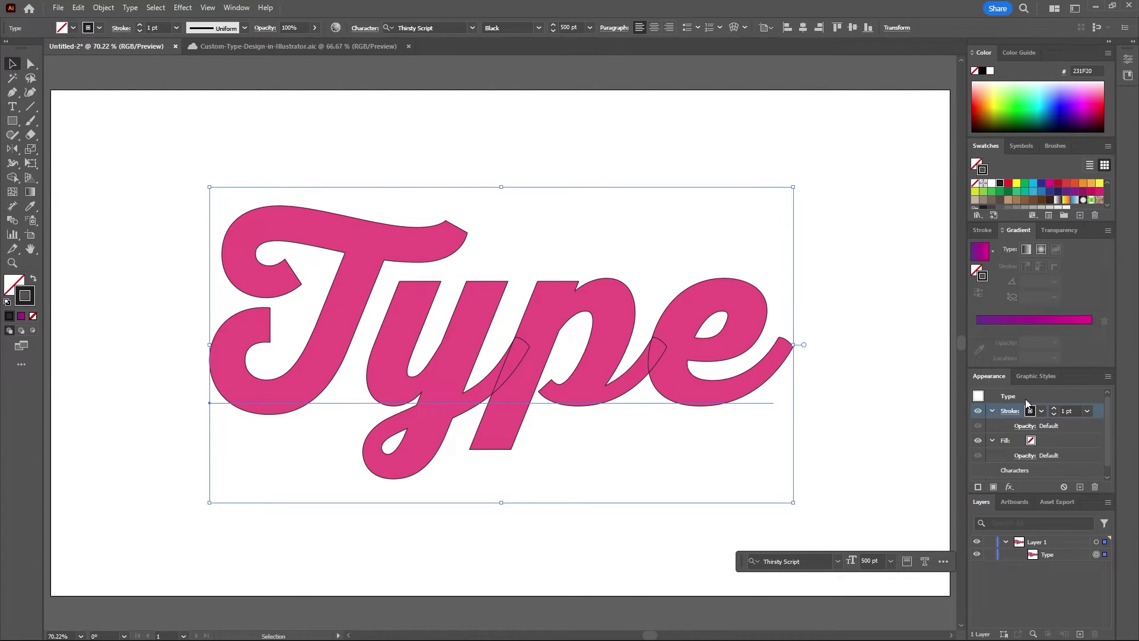
{"action": "left_click", "coordinate": [1068, 411]}
{"action": "scroll", "coordinate": [1071, 409], "scroll_direction": "up", "scroll_amount": 11}
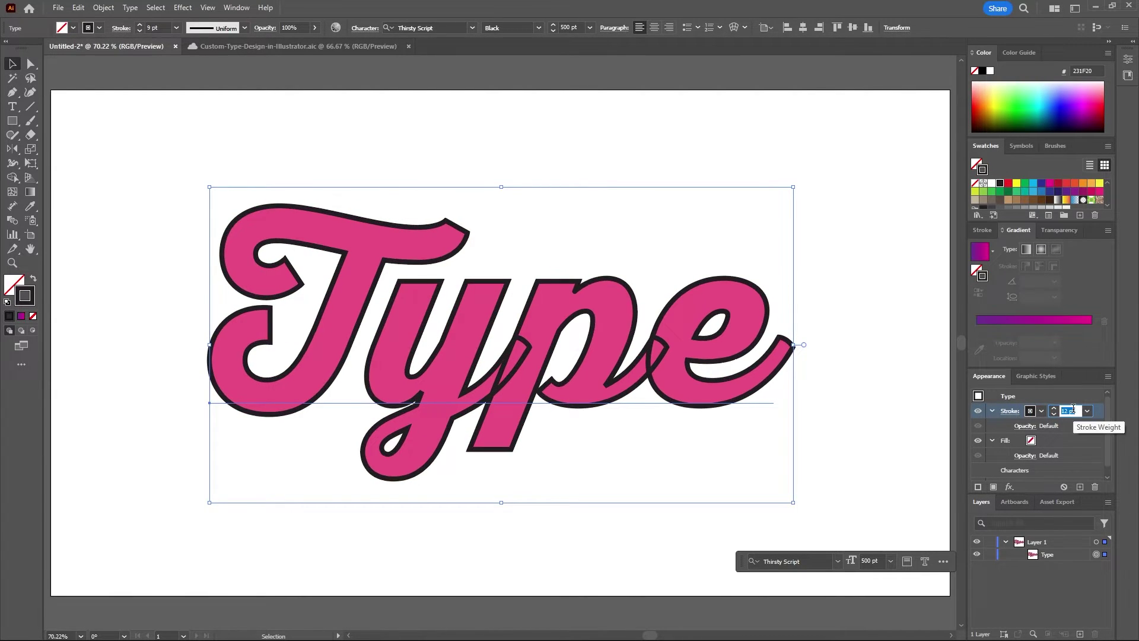
{"action": "scroll", "coordinate": [1073, 409], "scroll_direction": "up", "scroll_amount": 6}
- Stack the fill above the stroke and colour it magenta (EC008C)
{"action": "left_click_drag", "start_coordinate": [1039, 444], "coordinate": [1043, 408]}
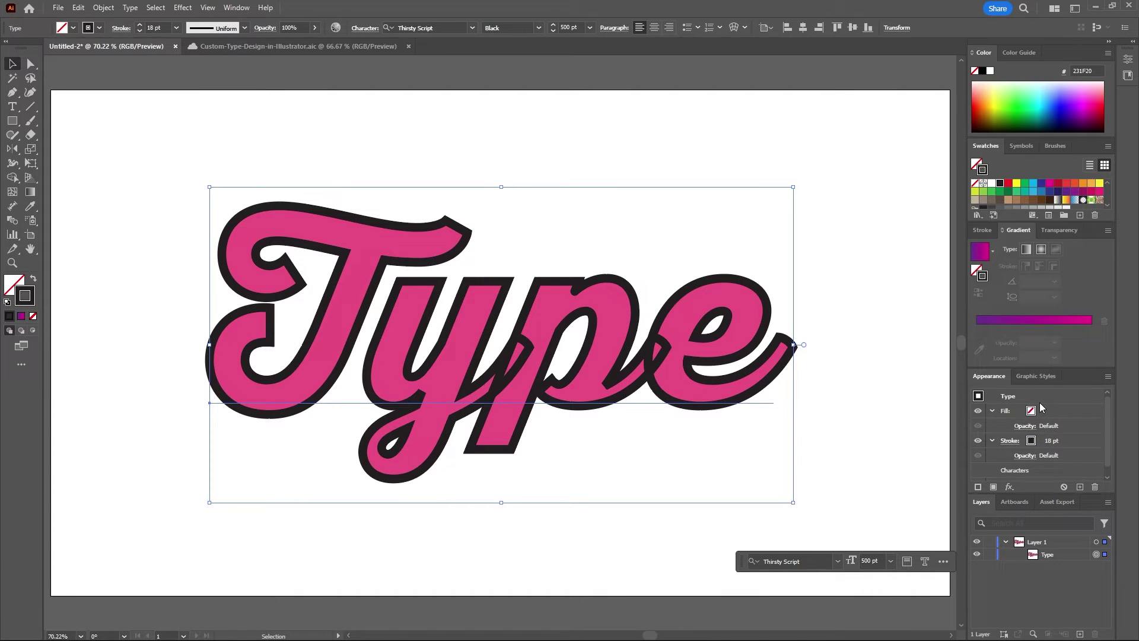
{"action": "left_click", "coordinate": [1031, 411]}
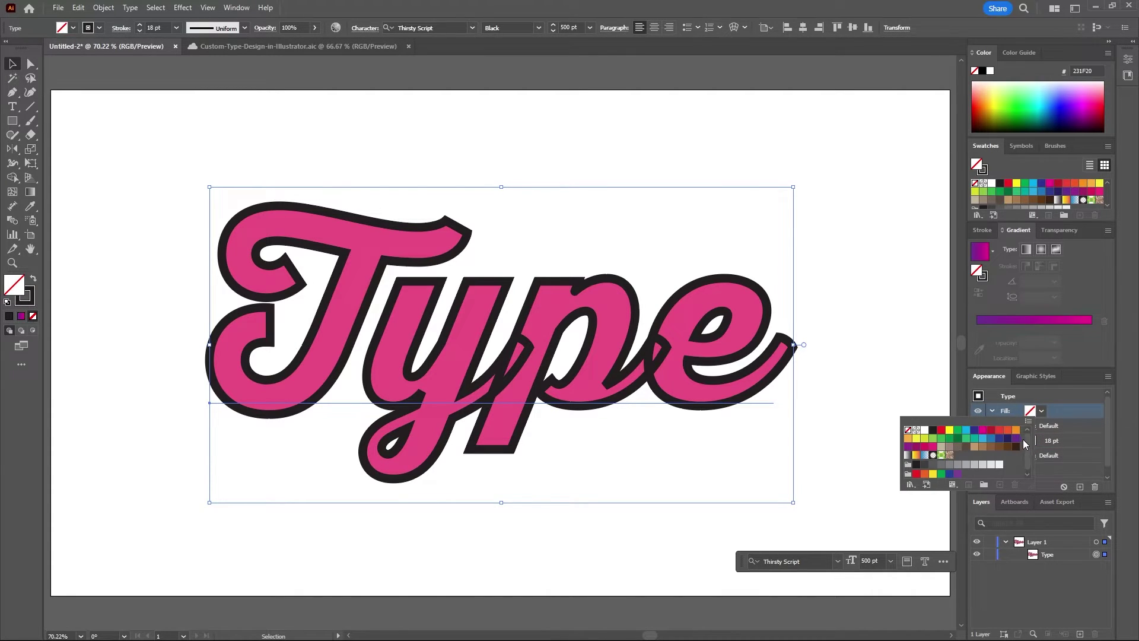
{"action": "left_click", "coordinate": [984, 430]}
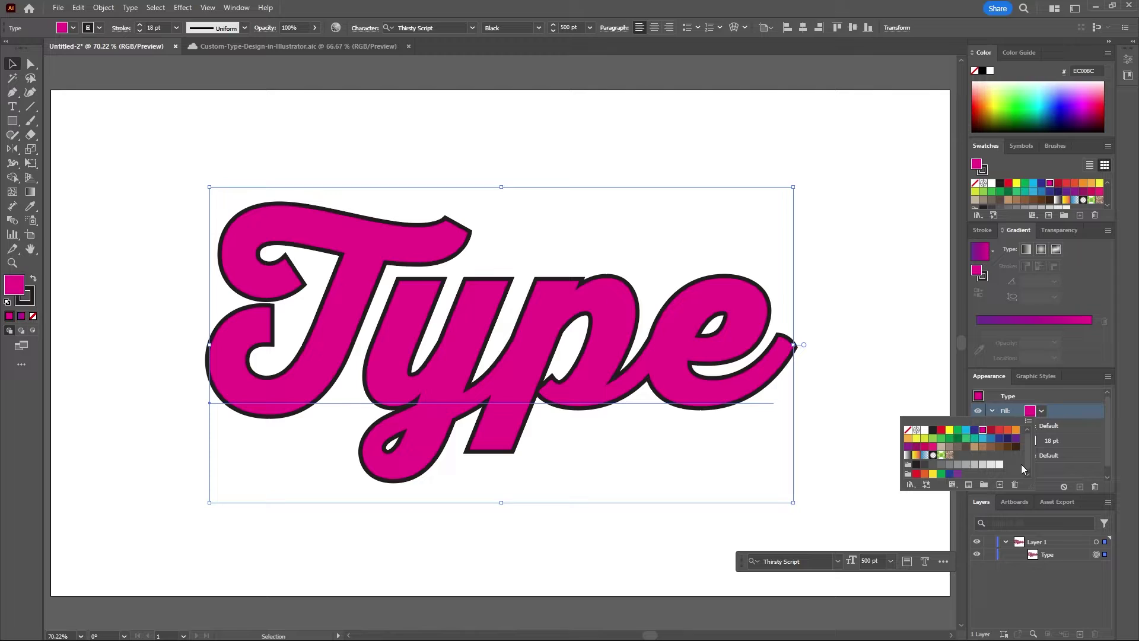
- Add a solid black drop shadow with 48 px offsets and 0 blur
{"action": "left_click", "coordinate": [1012, 487]}
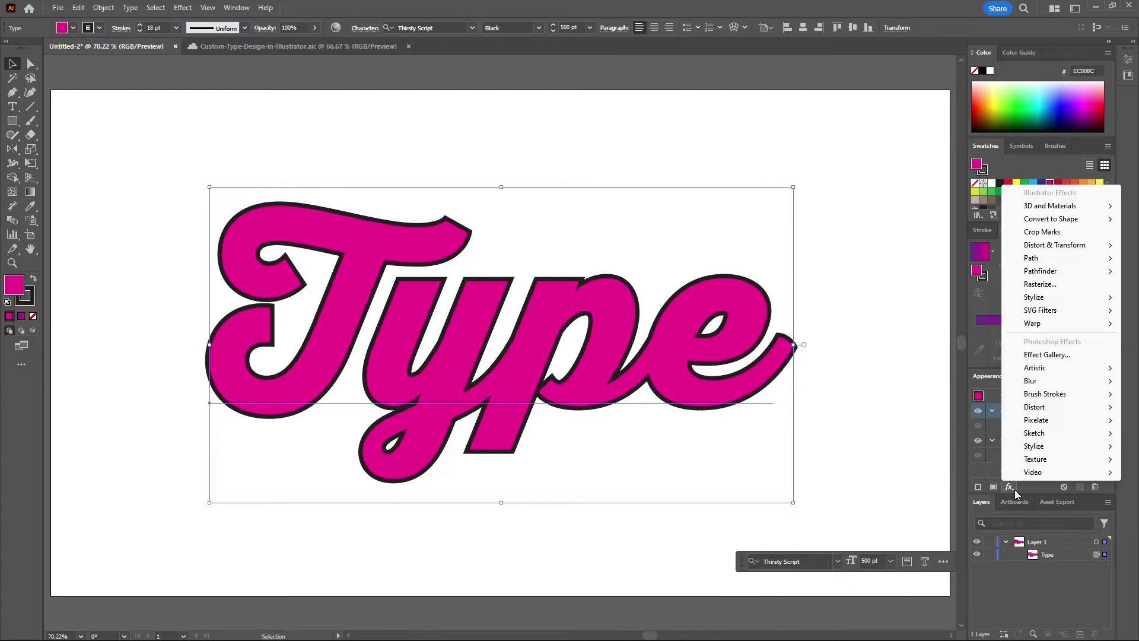
{"action": "mouse_move", "coordinate": [1035, 297]}
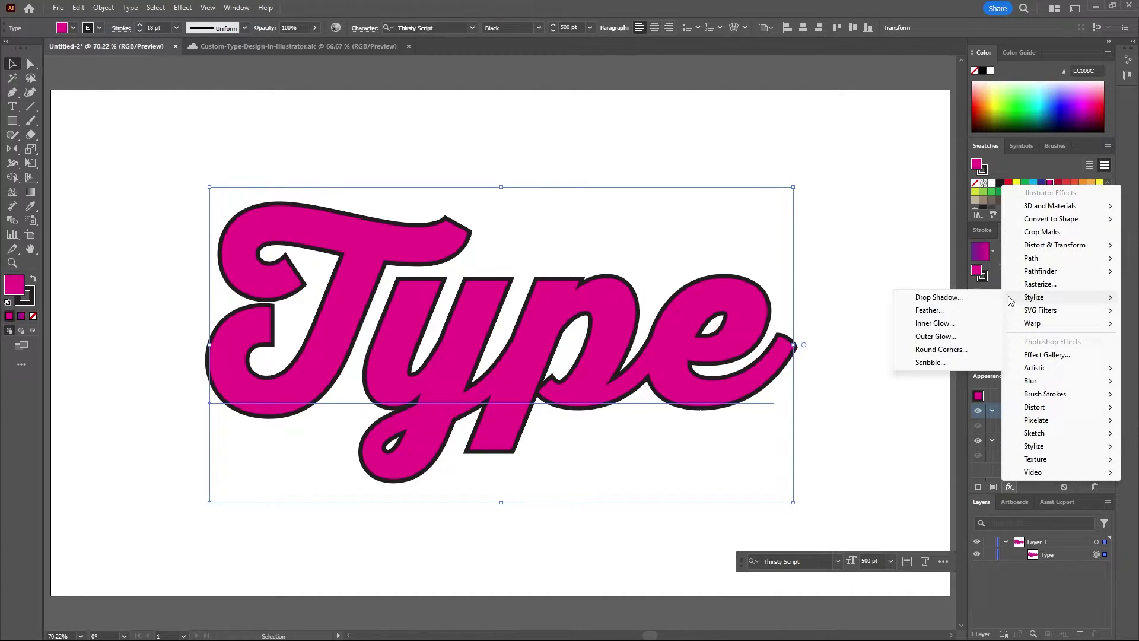
{"action": "left_click", "coordinate": [979, 297]}
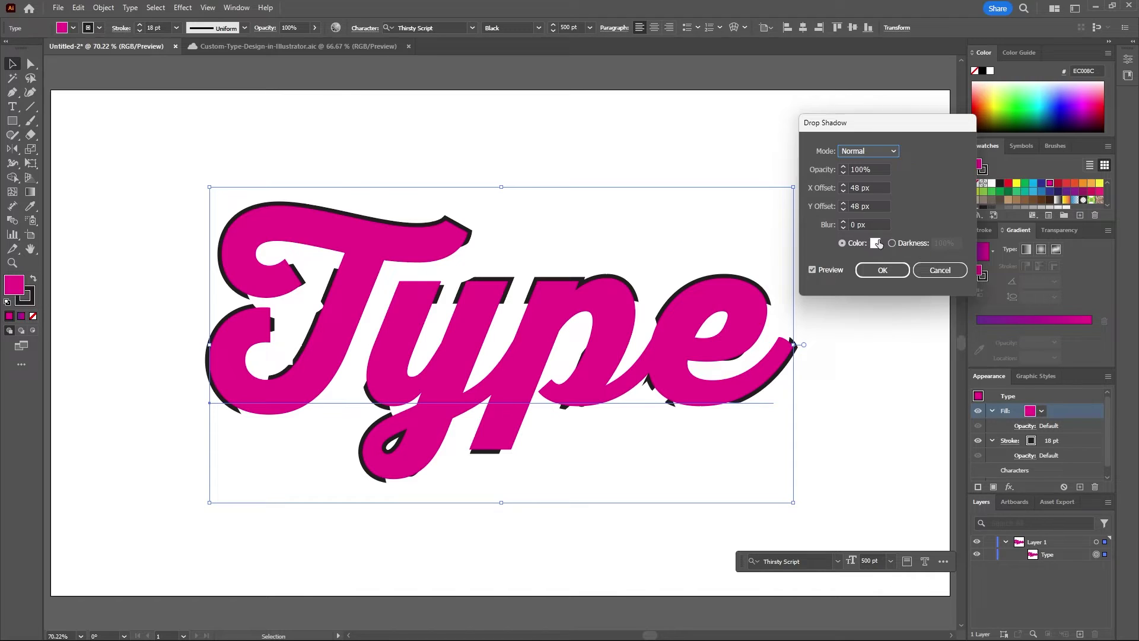
{"action": "left_click", "coordinate": [876, 243]}
{"action": "left_click_drag", "start_coordinate": [155, 111], "coordinate": [11, 271]}
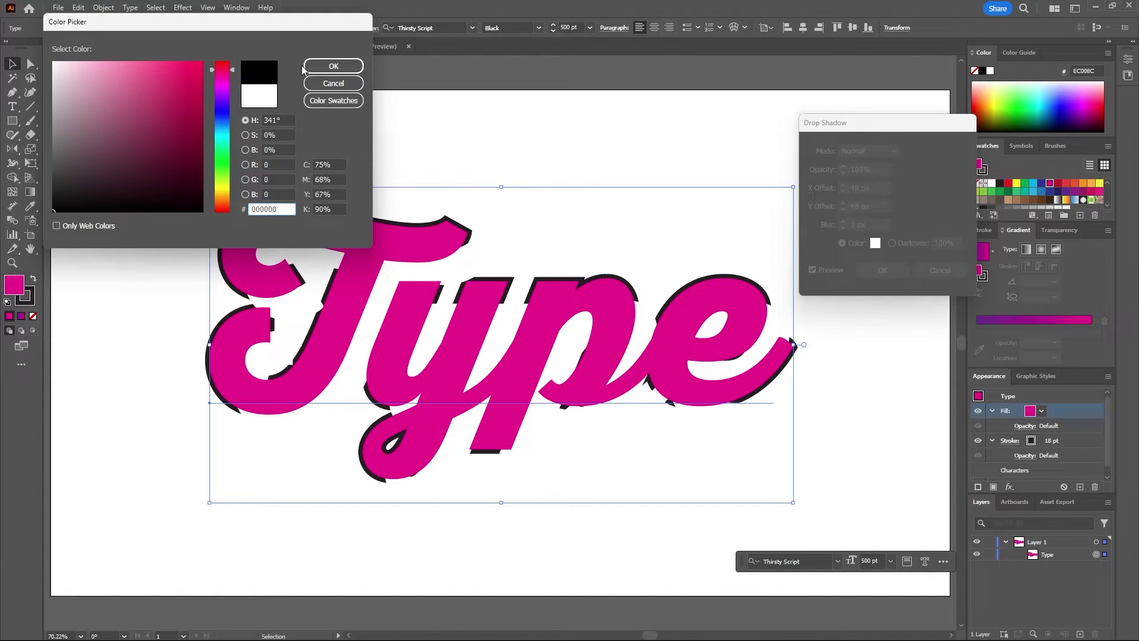
{"action": "left_click", "coordinate": [320, 66]}
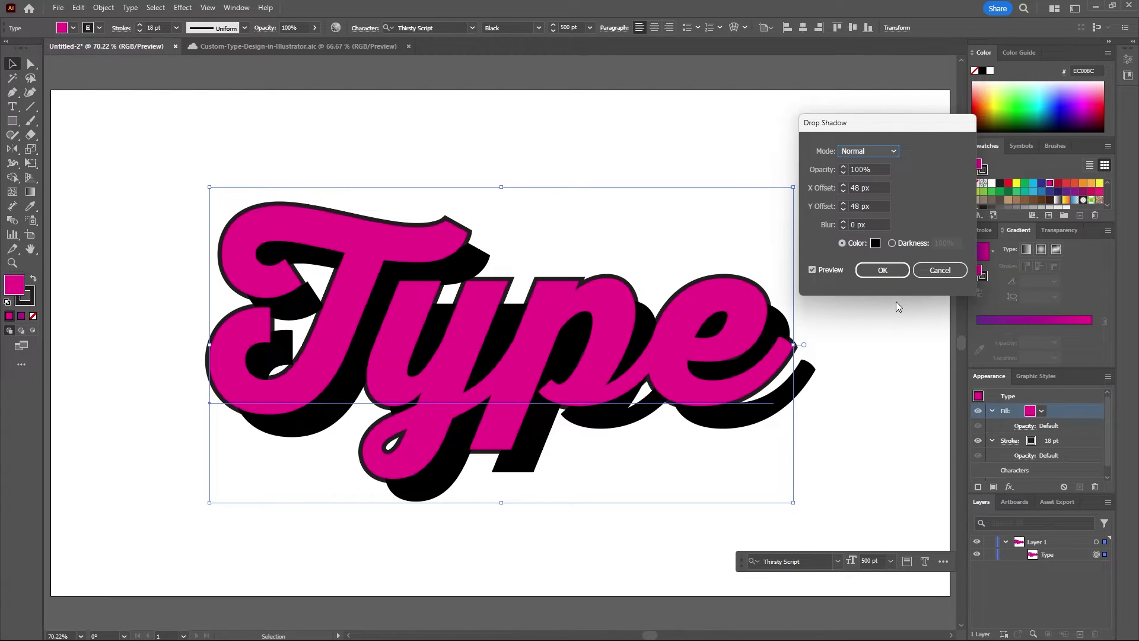
{"action": "left_click", "coordinate": [882, 270]}
- Thicken the stroke to 98 pt, colour it black 000000, and deselect
{"action": "left_click", "coordinate": [1061, 455]}
{"action": "key", "text": "Up"}
{"action": "key", "text": "Up"}
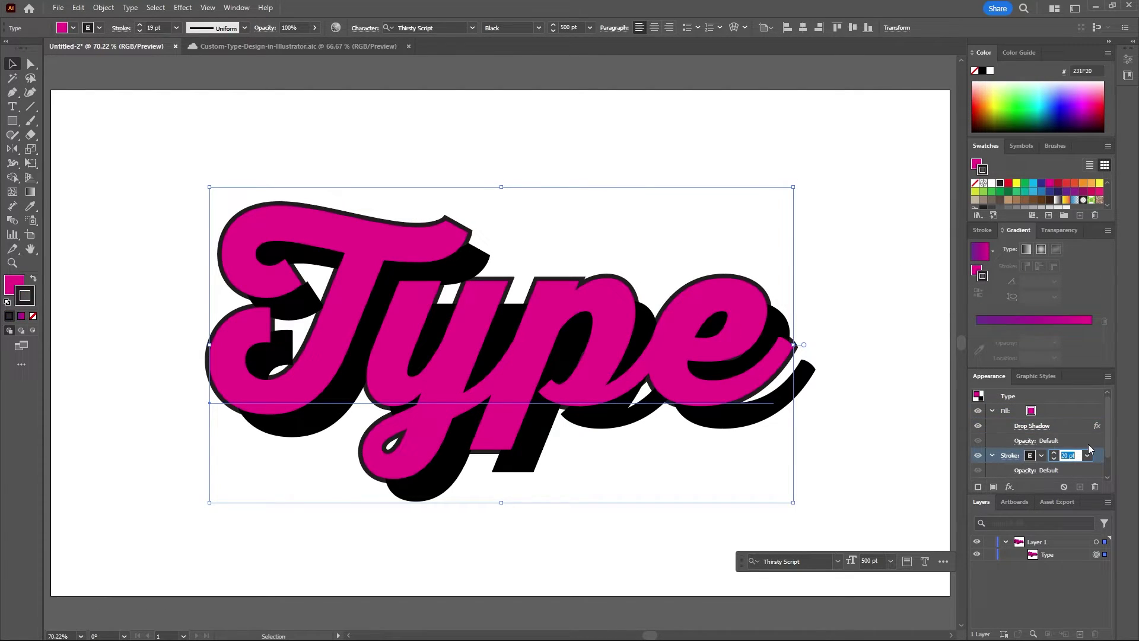
{"action": "key", "text": "Up"}
{"action": "key", "text": "Up"}
{"action": "key", "text": "Up"}
{"action": "key", "text": "Up"}
{"action": "key", "text": "Up"}
{"action": "key", "text": "Up"}
{"action": "key", "text": "Up"}
{"action": "key", "text": "Up"}
{"action": "key", "text": "Up"}
{"action": "key", "text": "Up"}
{"action": "key", "text": "Up"}
{"action": "key", "text": "Up"}
{"action": "key", "text": "Up"}
{"action": "key", "text": "Up"}
{"action": "key", "text": "Up"}
{"action": "key", "text": "Up"}
{"action": "key", "text": "Up"}
{"action": "key", "text": "Up"}
{"action": "key", "text": "Up"}
{"action": "key", "text": "Up"}
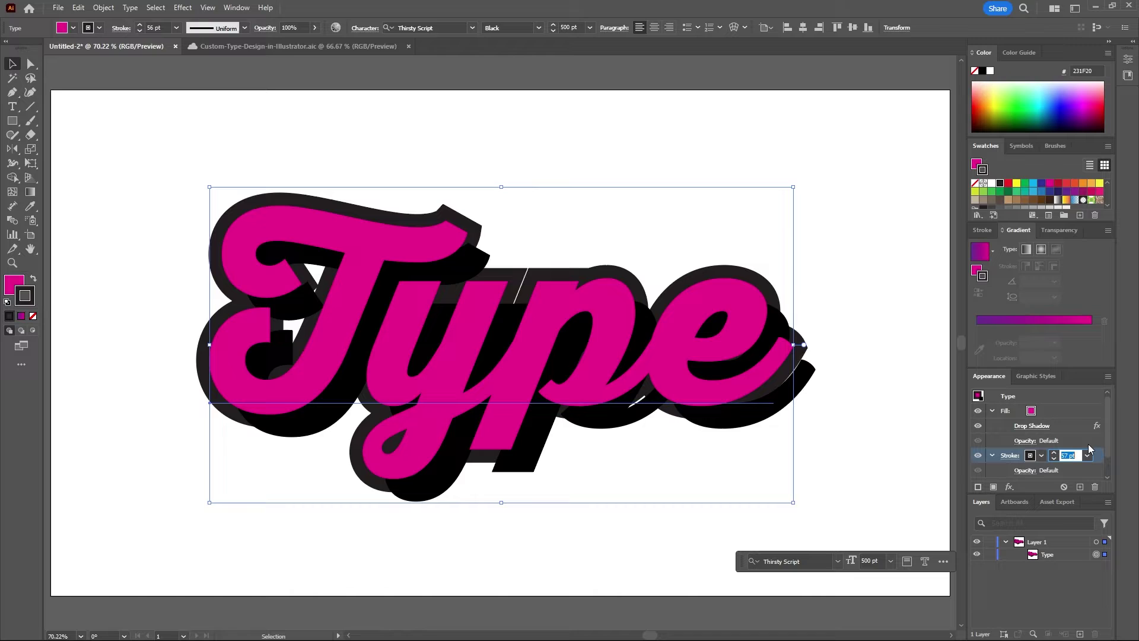
{"action": "key", "text": "Up"}
{"action": "key", "text": "Up"}
{"action": "key", "text": "Up"}
{"action": "key", "text": "Up"}
{"action": "key", "text": "Up"}
{"action": "key", "text": "Up"}
{"action": "key", "text": "Up"}
{"action": "key", "text": "Up"}
{"action": "key", "text": "Up"}
{"action": "key", "text": "Up"}
{"action": "key", "text": "Up"}
{"action": "key", "text": "Up"}
{"action": "key", "text": "Up"}
{"action": "key", "text": "Up"}
{"action": "key", "text": "Up"}
{"action": "key", "text": "Up"}
{"action": "key", "text": "Up"}
{"action": "key", "text": "Up"}
{"action": "key", "text": "Up"}
{"action": "key", "text": "Up"}
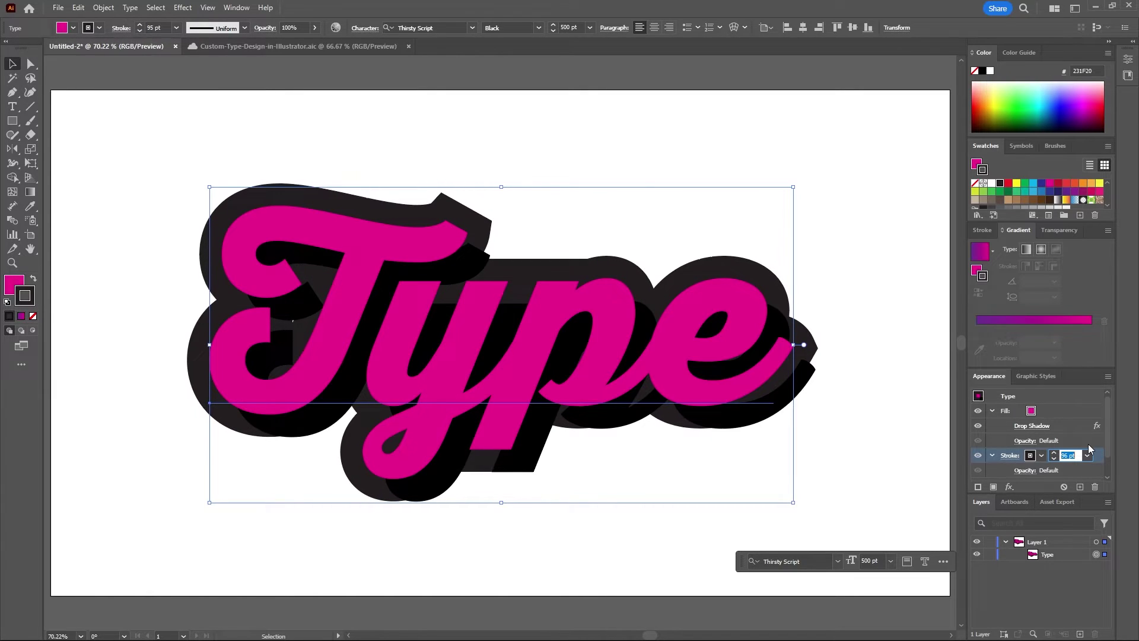
{"action": "key", "text": "Up"}
{"action": "key", "text": "Up"}
{"action": "key", "text": "Return"}
{"action": "double_click", "coordinate": [24, 303]}
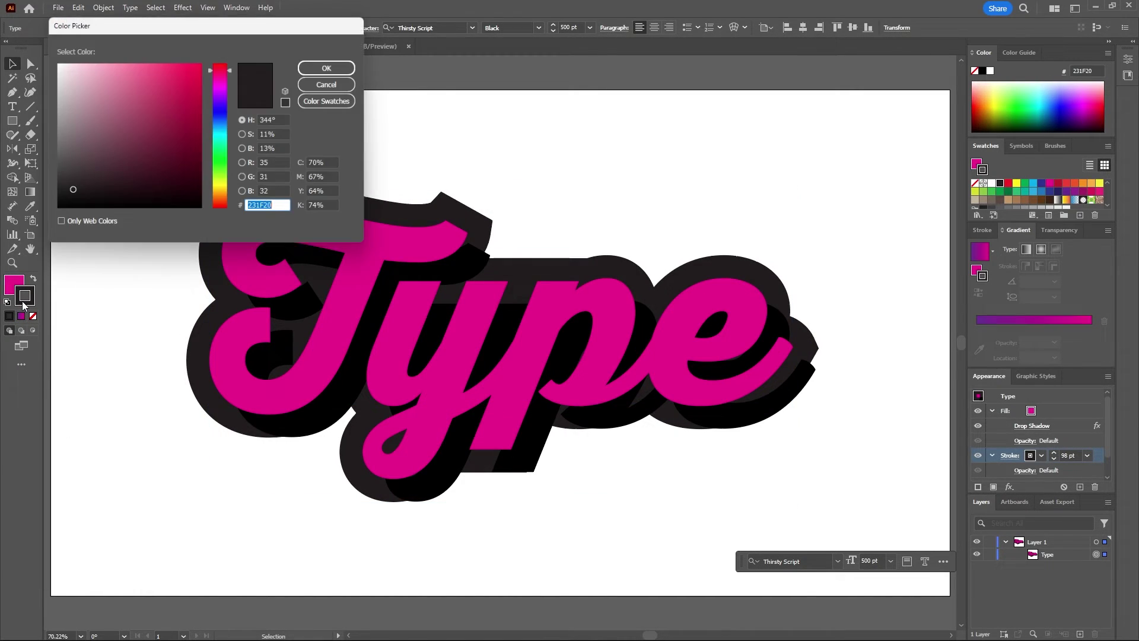
{"action": "type", "text": "000000"}
{"action": "left_click", "coordinate": [351, 69]}
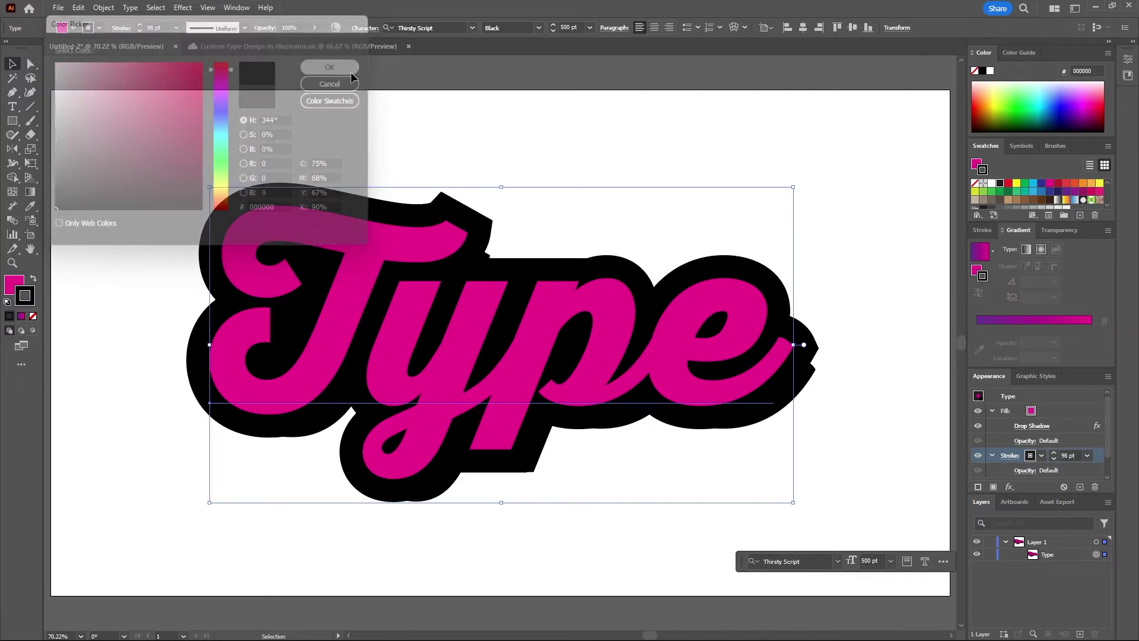
{"action": "left_click", "coordinate": [665, 108]}
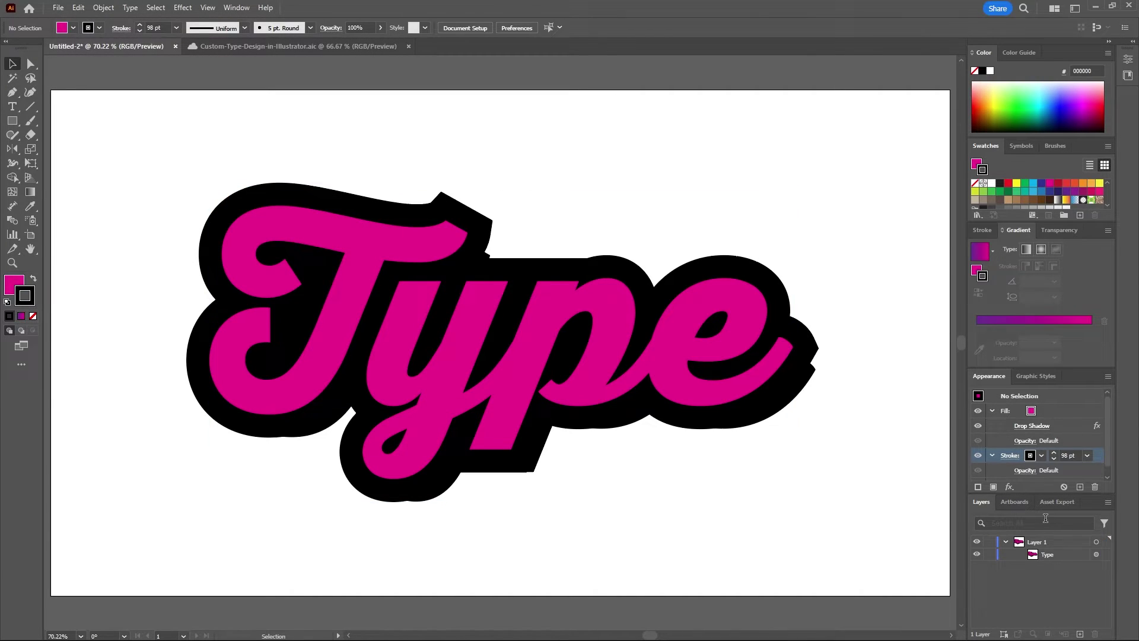
- Duplicate the Type layer and strip the drop shadow and stroke from the upper copy
{"action": "left_click_drag", "start_coordinate": [1062, 554], "coordinate": [1084, 635]}
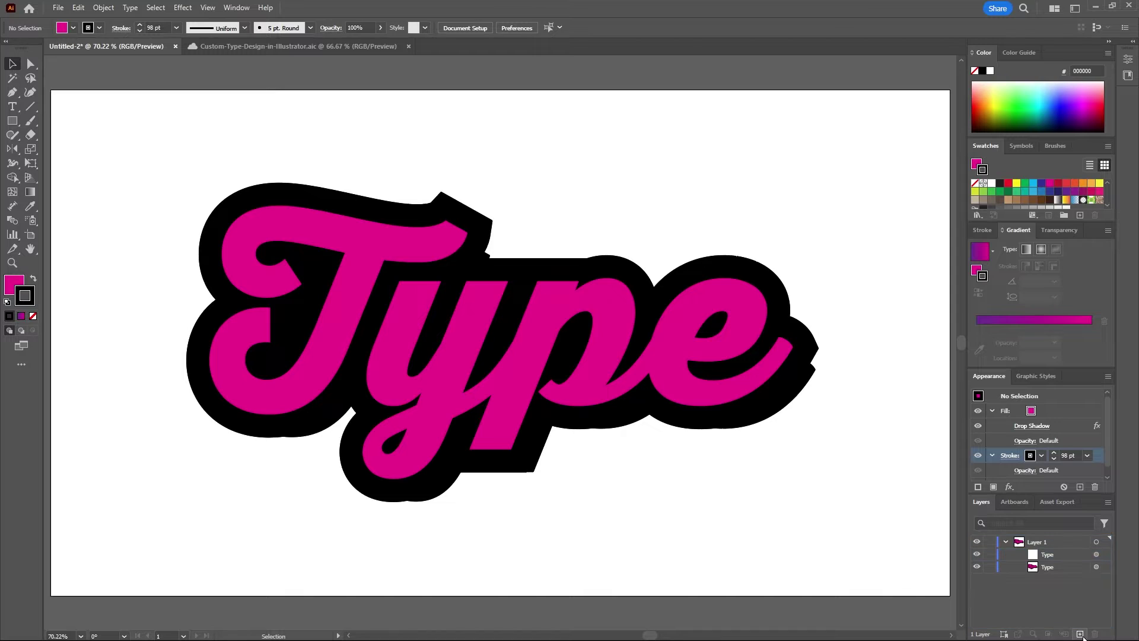
{"action": "left_click", "coordinate": [977, 567]}
{"action": "left_click", "coordinate": [1099, 554]}
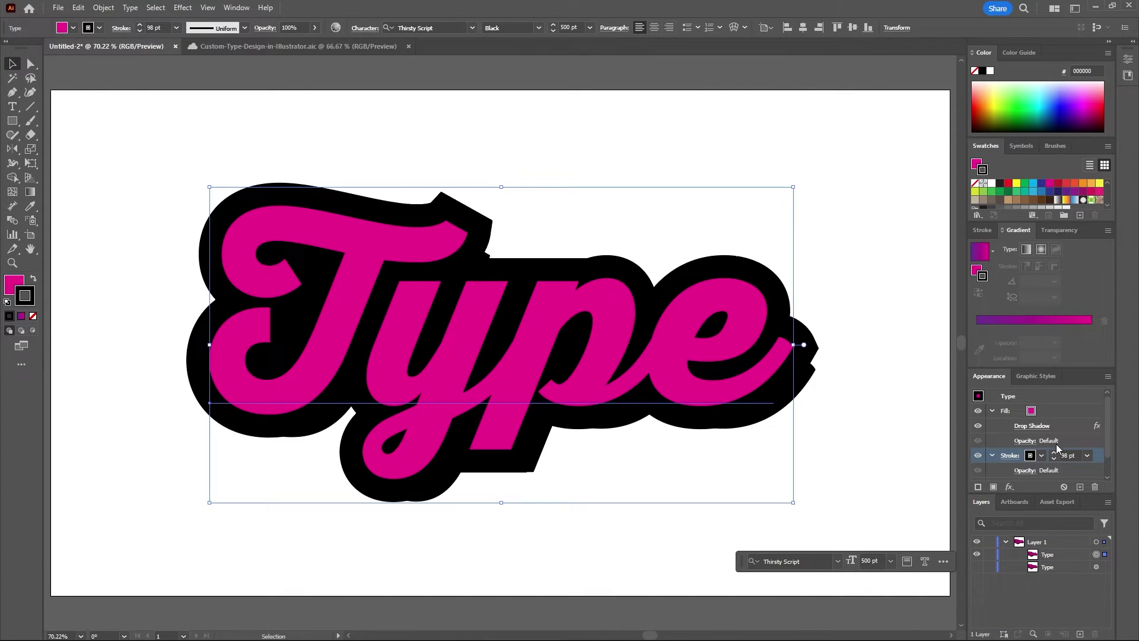
{"action": "left_click", "coordinate": [1056, 425]}
{"action": "left_click", "coordinate": [1096, 486]}
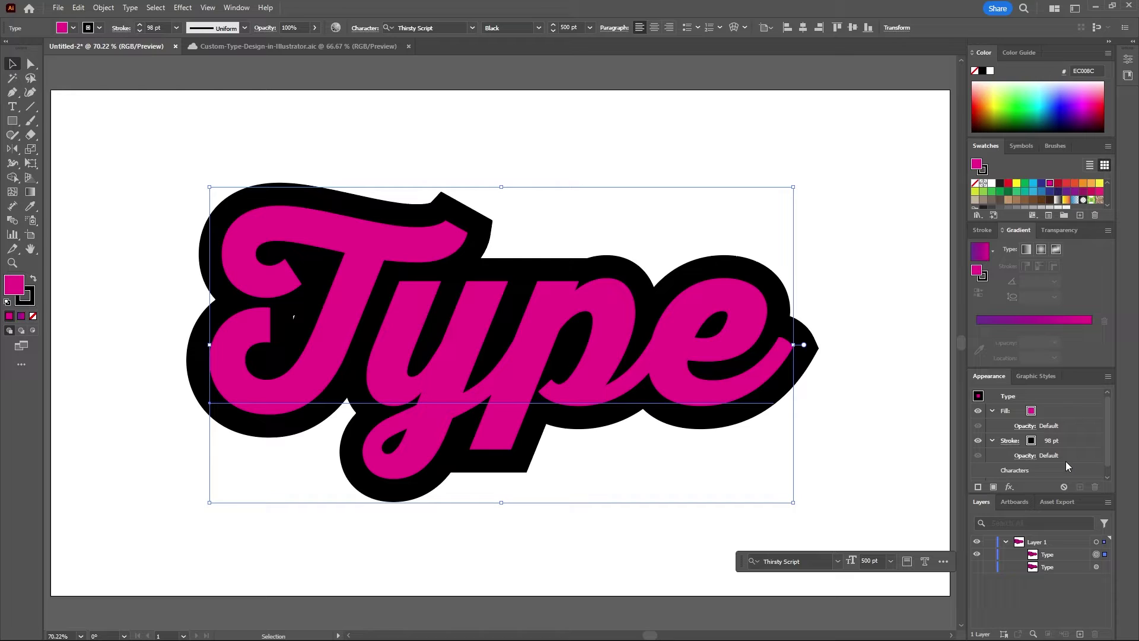
{"action": "left_click", "coordinate": [1078, 442]}
{"action": "left_click", "coordinate": [1097, 487]}
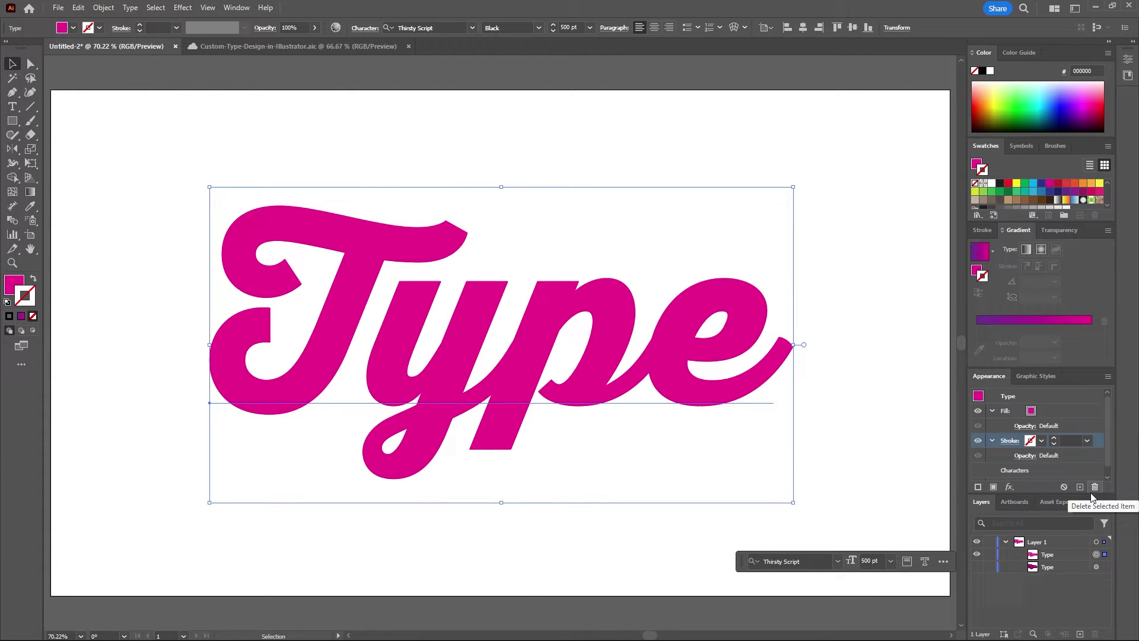
- Show the lower Type copy and fill it black 000000
{"action": "left_click", "coordinate": [977, 567]}
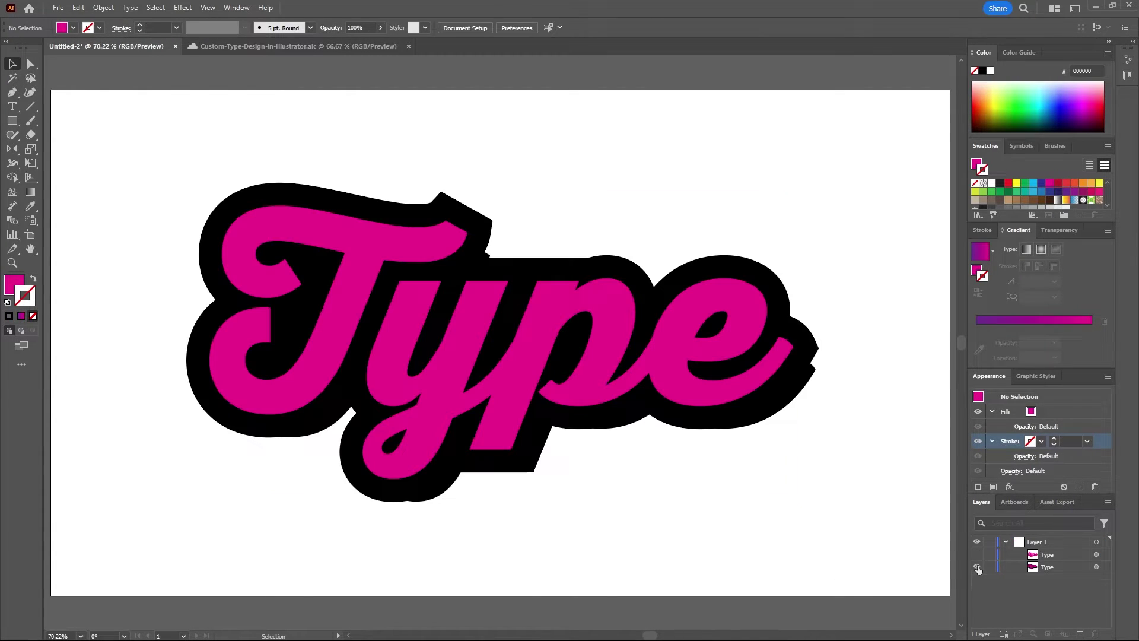
{"action": "left_click", "coordinate": [1096, 567]}
{"action": "double_click", "coordinate": [14, 284]}
{"action": "key", "text": "Return"}
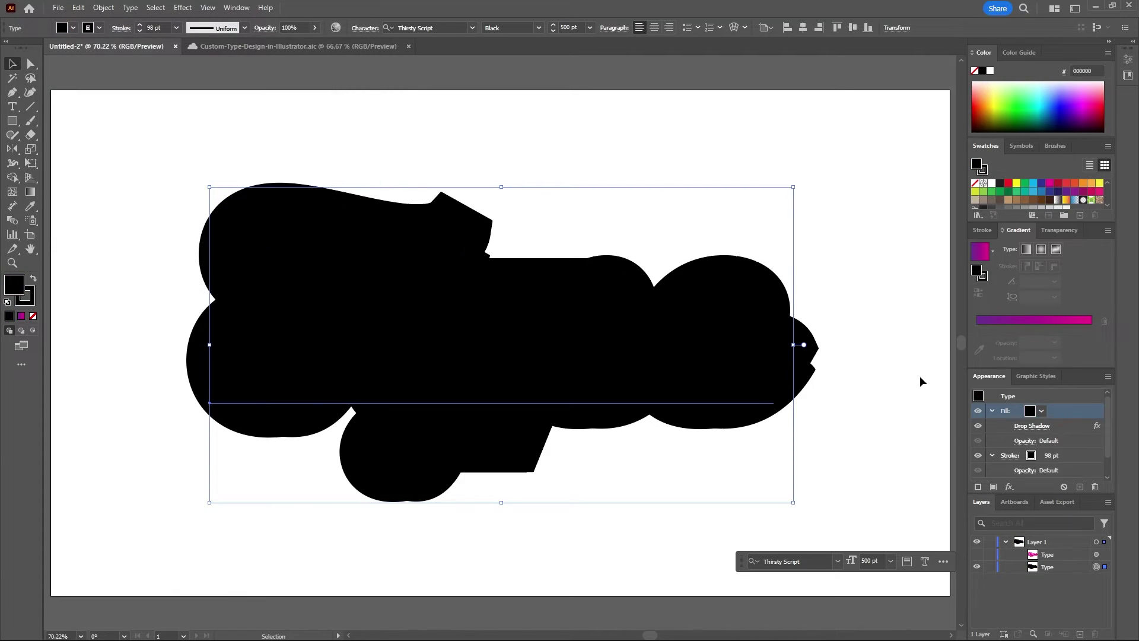
- Show the upper Type lettering and fill it white FFFFFF
{"action": "left_click", "coordinate": [977, 555]}
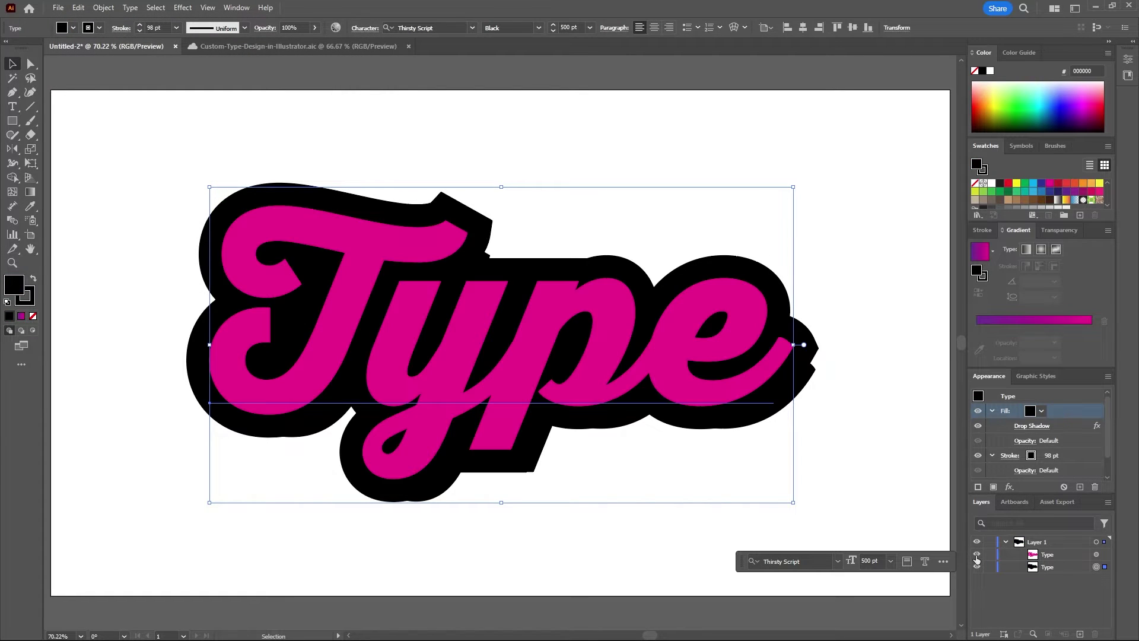
{"action": "left_click", "coordinate": [1105, 555]}
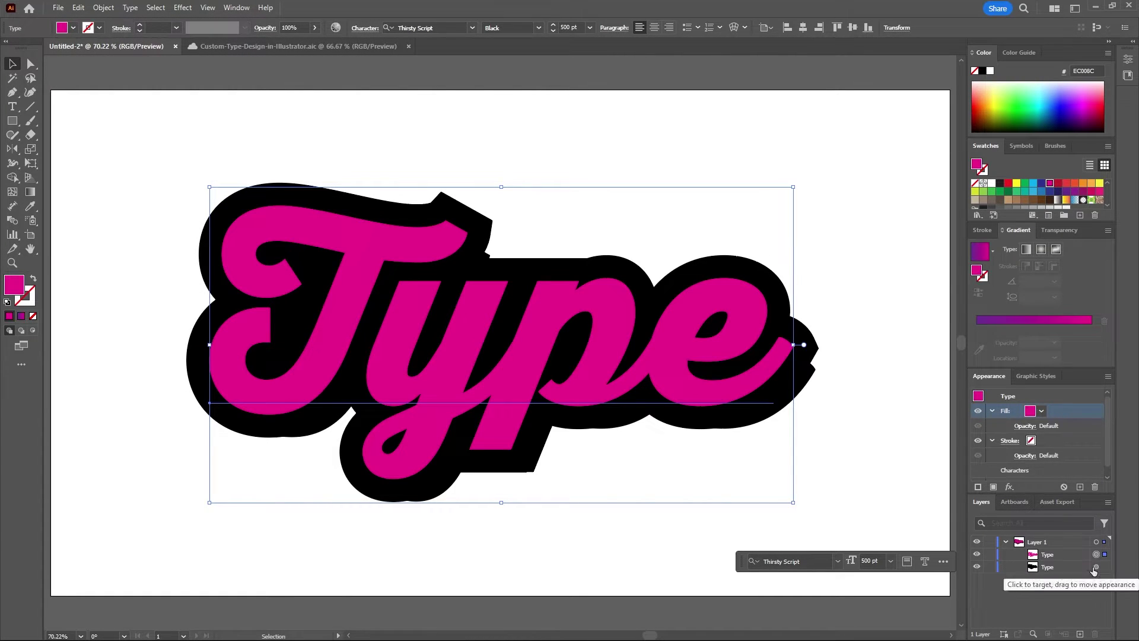
{"action": "double_click", "coordinate": [14, 283]}
{"action": "type", "text": "FFFFFF"}
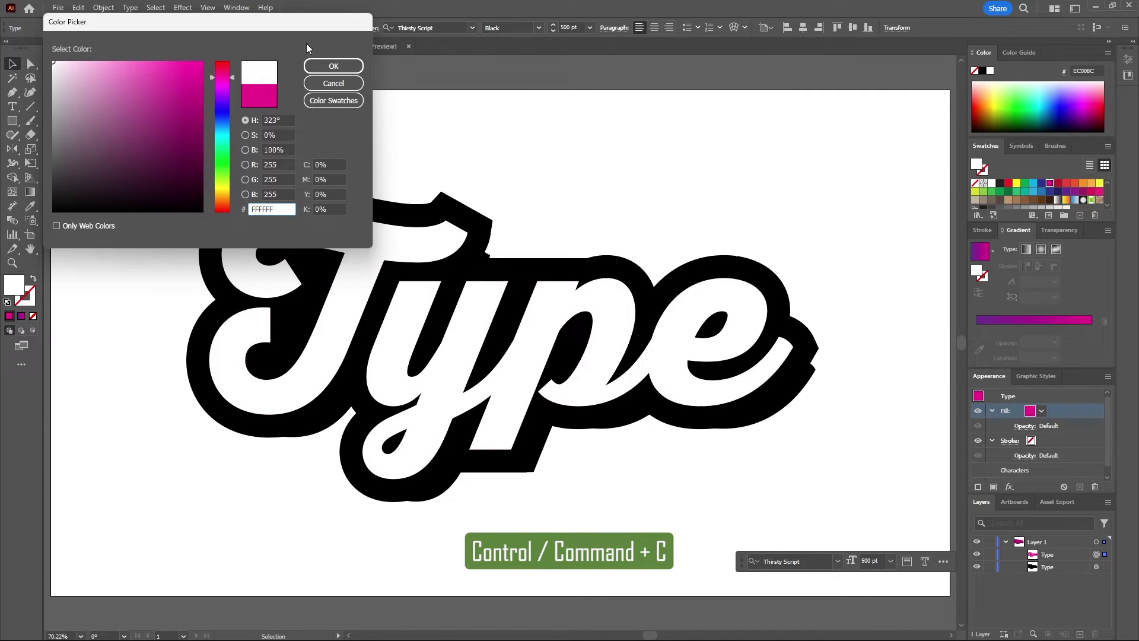
{"action": "left_click", "coordinate": [334, 66]}
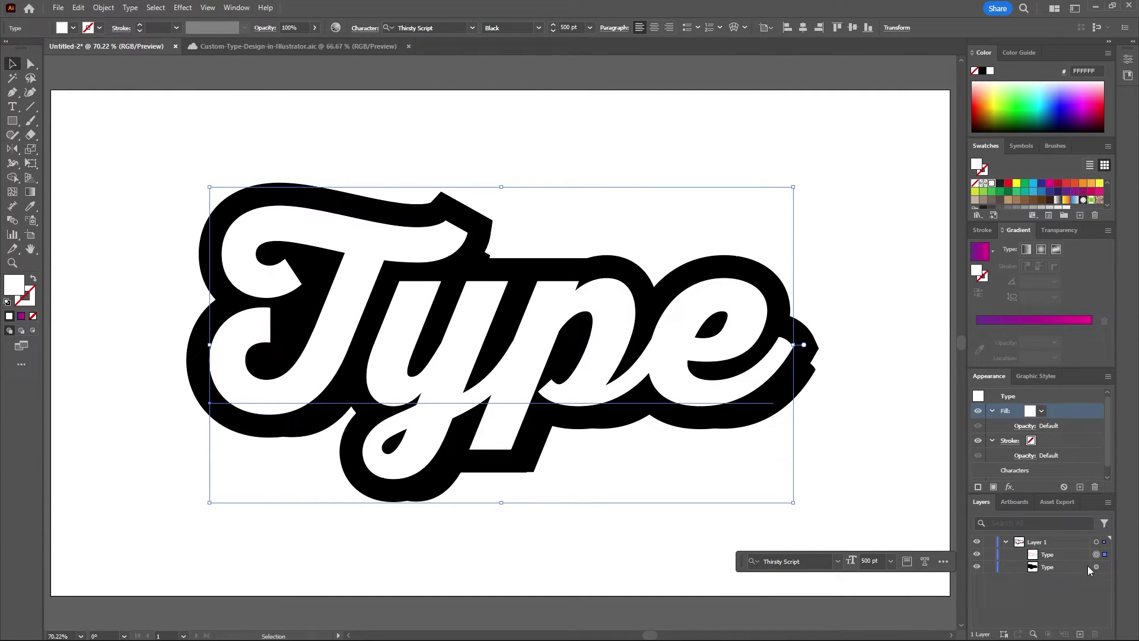
- Apply a linear gradient fill at a 90° angle to the top lettering
{"action": "left_click", "coordinate": [1027, 248]}
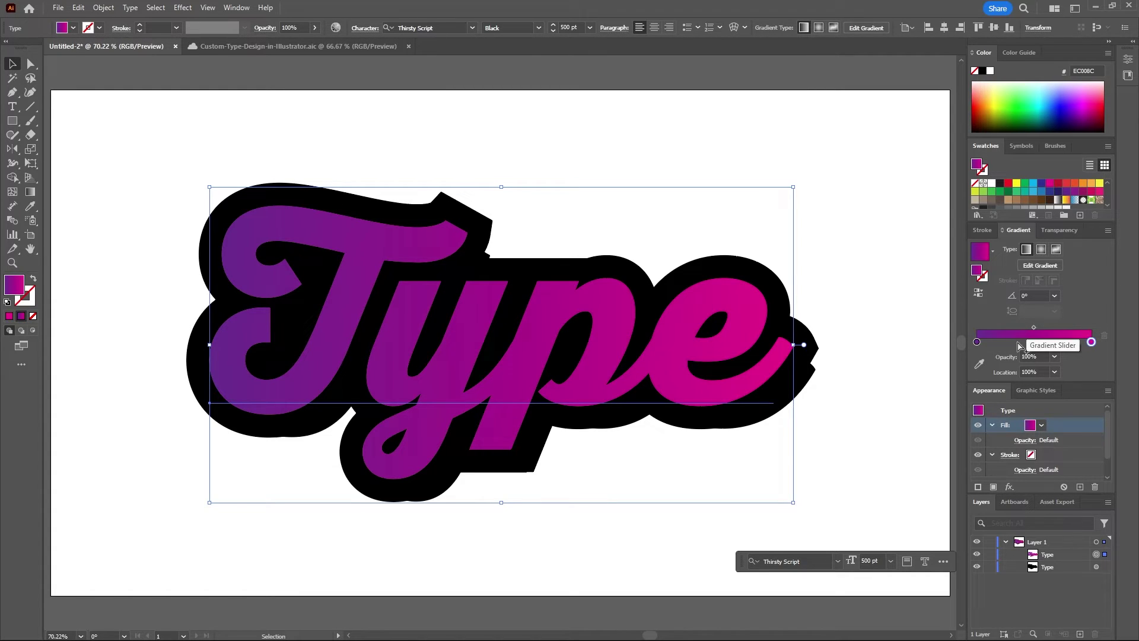
{"action": "left_click", "coordinate": [1054, 295]}
{"action": "left_click", "coordinate": [1066, 360]}
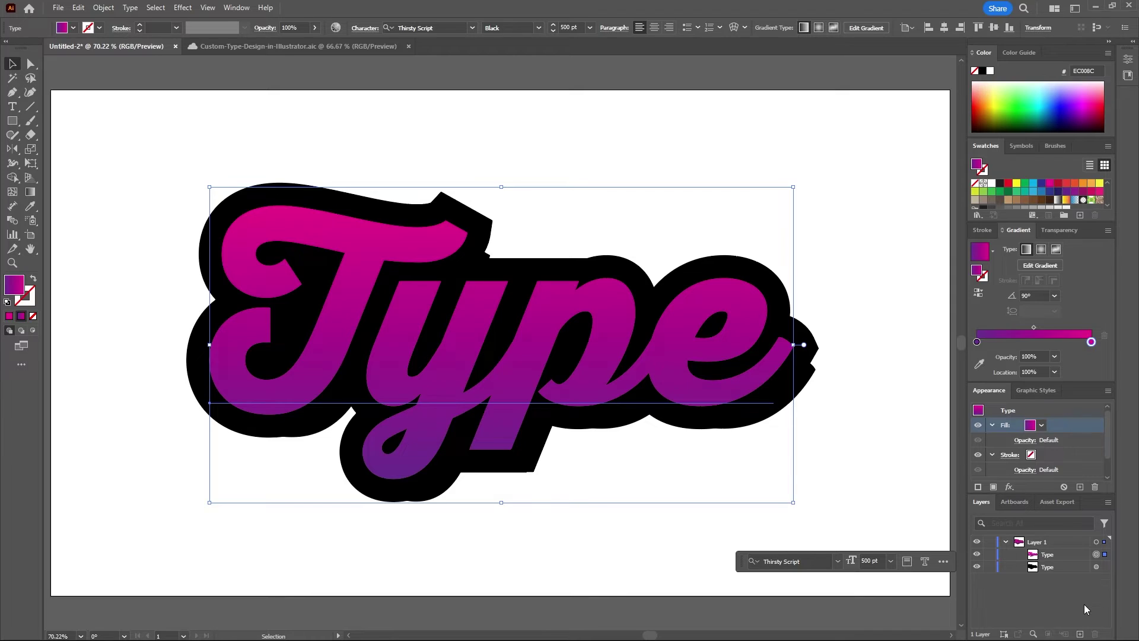
- Paste a white copy in place, lock the black outline layer, and nudge the gradient copy down-right
{"action": "key", "text": "ctrl+shift+v"}
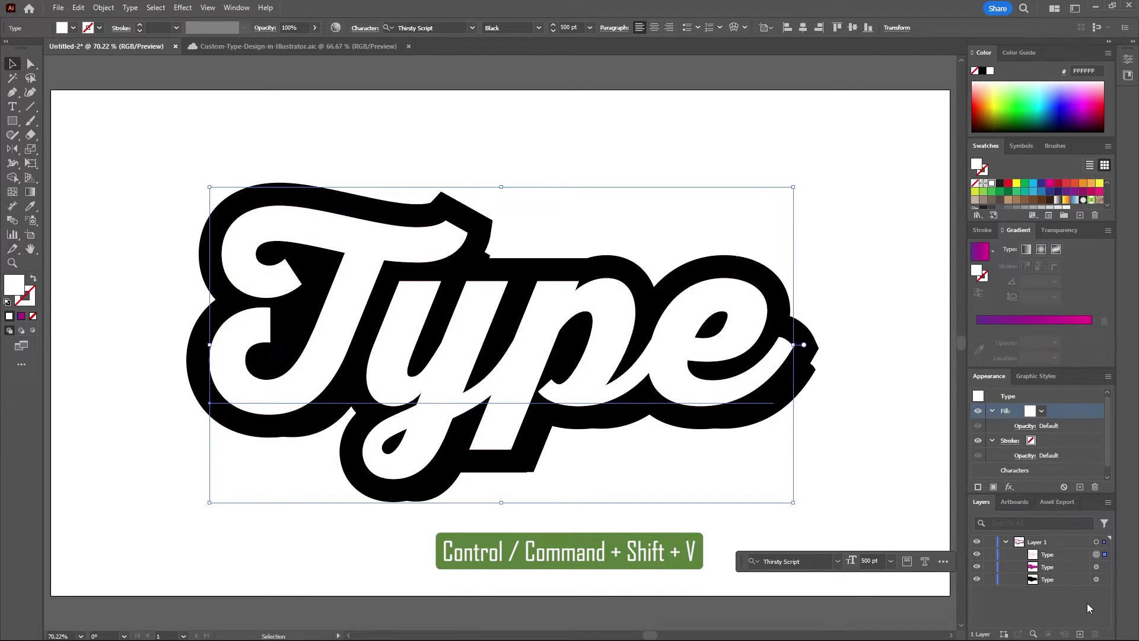
{"action": "left_click", "coordinate": [989, 579]}
{"action": "key", "text": "ctrl+shift+a"}
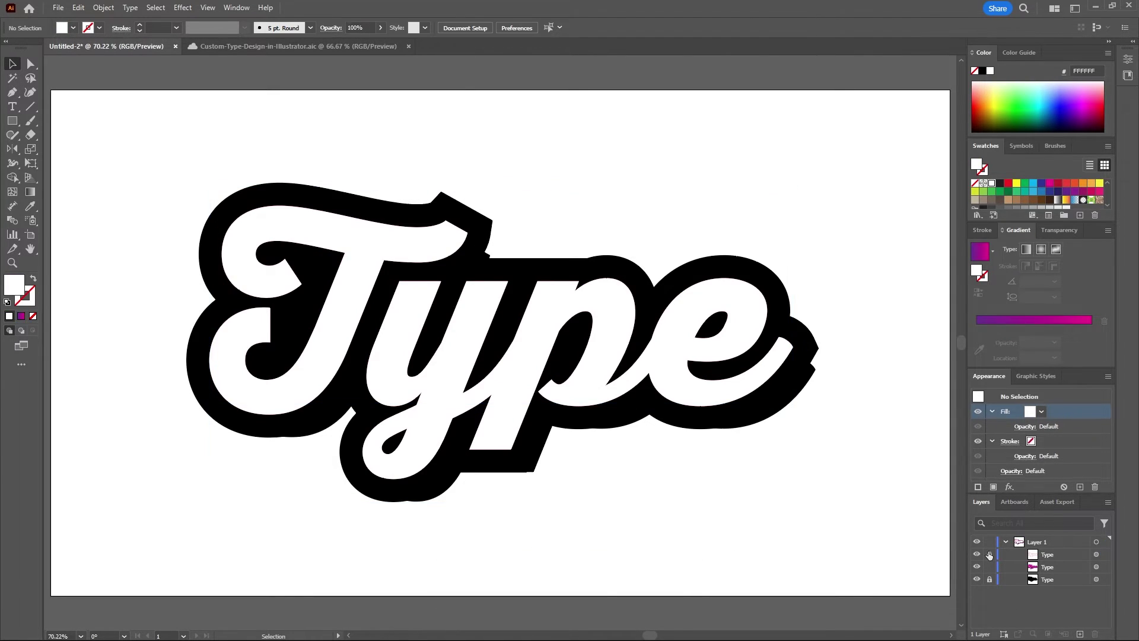
{"action": "key", "text": "a"}
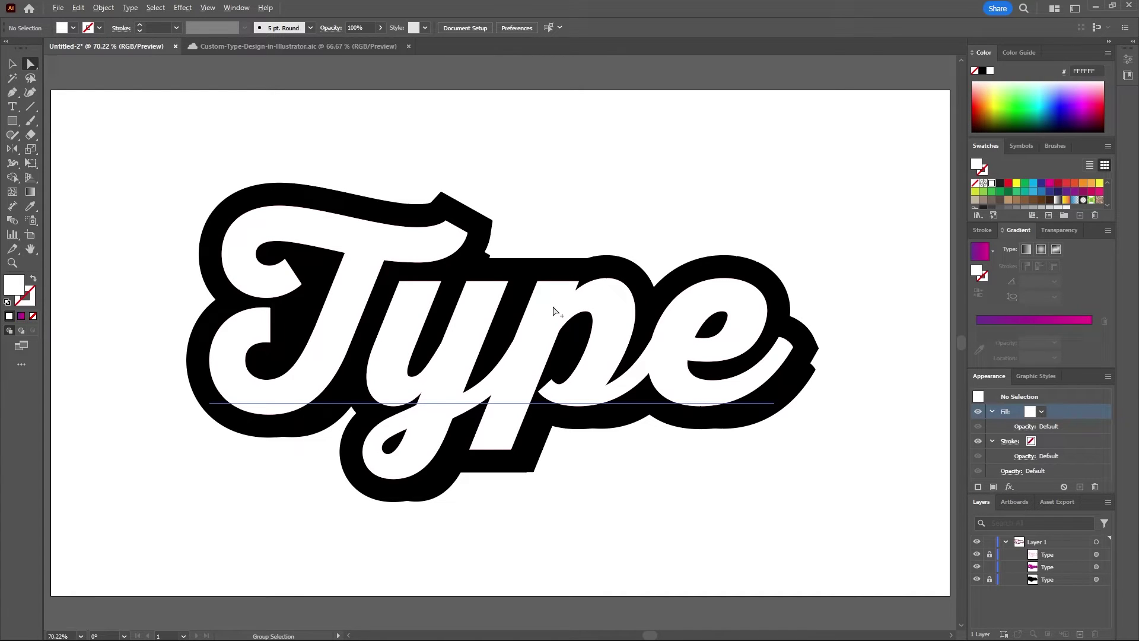
{"action": "scroll", "coordinate": [554, 309], "scroll_direction": "up", "scroll_amount": 5, "text": "alt"}
{"action": "left_click_drag", "start_coordinate": [535, 333], "coordinate": [557, 349]}
- Lock the gradient Type layer and paste another copy of the lettering in place
{"action": "key", "text": "ctrl+0"}
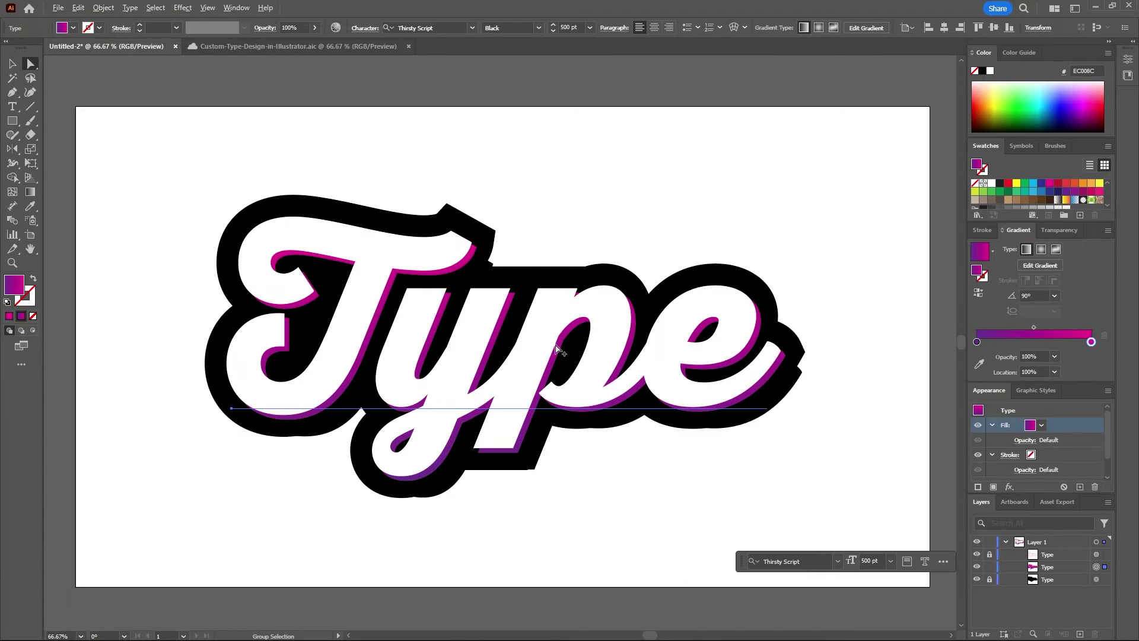
{"action": "key", "text": "ctrl+1"}
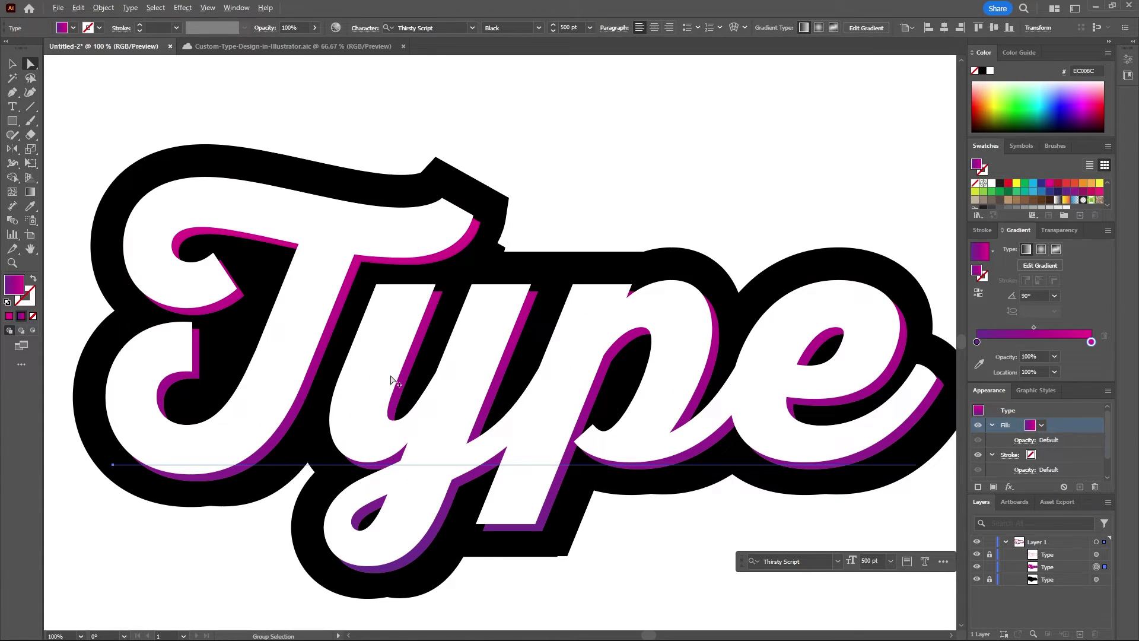
{"action": "left_click", "coordinate": [989, 566]}
{"action": "key", "text": "ctrl+shift+v"}
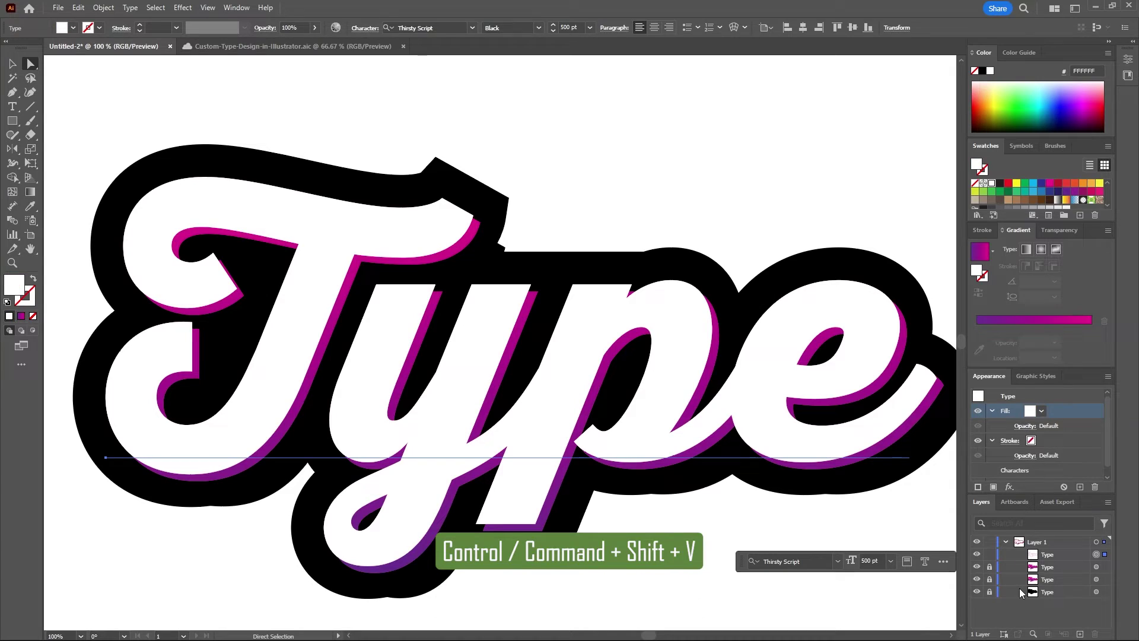
- Fill the new copy black 000000, move it below the white layer, and offset it down-right
{"action": "double_click", "coordinate": [14, 284]}
{"action": "type", "text": "000000"}
{"action": "key", "text": "Return"}
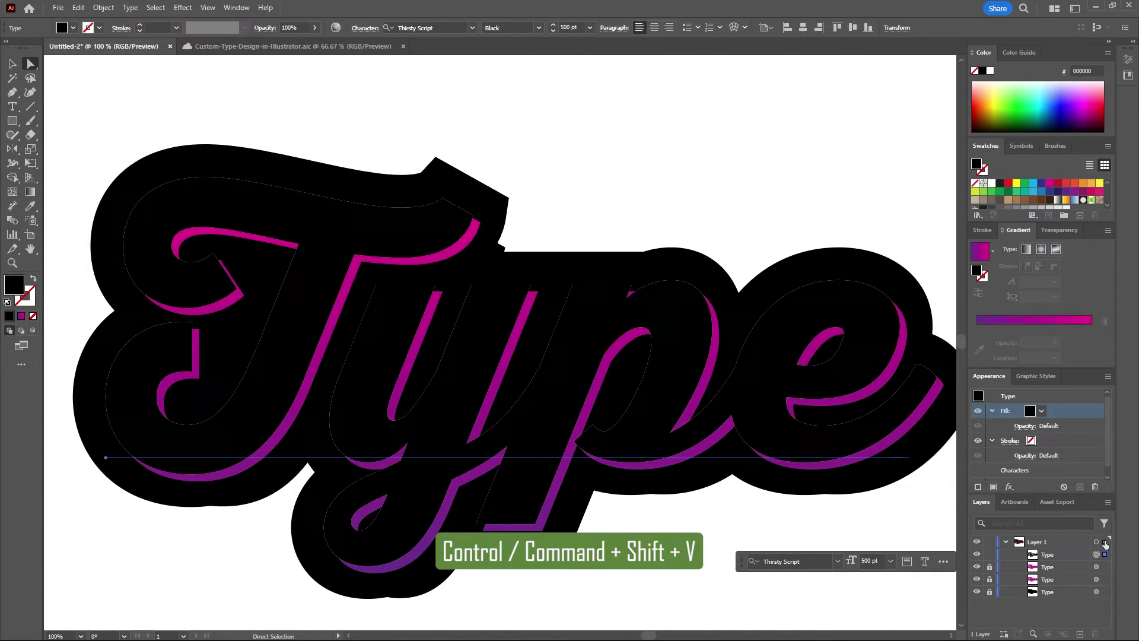
{"action": "left_click_drag", "start_coordinate": [1054, 556], "coordinate": [1055, 578]}
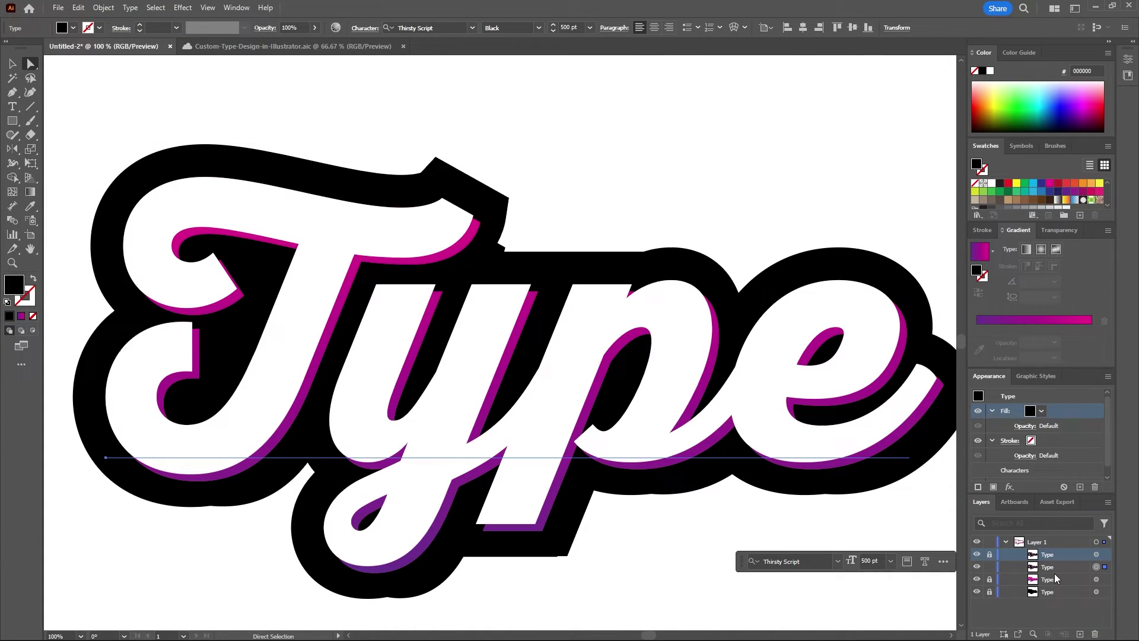
{"action": "scroll", "coordinate": [646, 363], "scroll_direction": "up", "scroll_amount": 2, "text": "alt"}
{"action": "left_click_drag", "start_coordinate": [672, 411], "coordinate": [676, 414]}
{"action": "scroll", "coordinate": [676, 414], "scroll_direction": "down", "scroll_amount": 3, "text": "alt"}
- Draw a full-artboard rectangle, send it to the back, fill it orange FBB040, and deselect
{"action": "left_click", "coordinate": [83, 145]}
{"action": "key", "text": "m"}
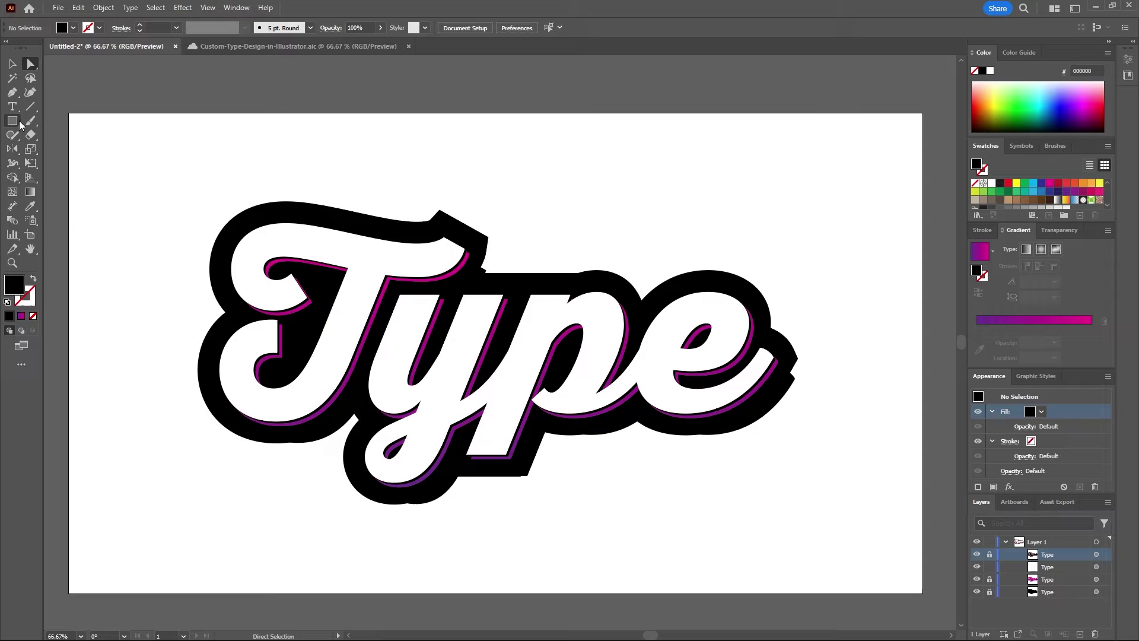
{"action": "mouse_move", "coordinate": [67, 115]}
{"action": "left_mouse_down"}
{"action": "mouse_move", "coordinate": [589, 368]}
{"action": "mouse_move", "coordinate": [923, 593]}
{"action": "left_mouse_up"}
{"action": "right_click", "coordinate": [802, 503]}
{"action": "mouse_move", "coordinate": [848, 439]}
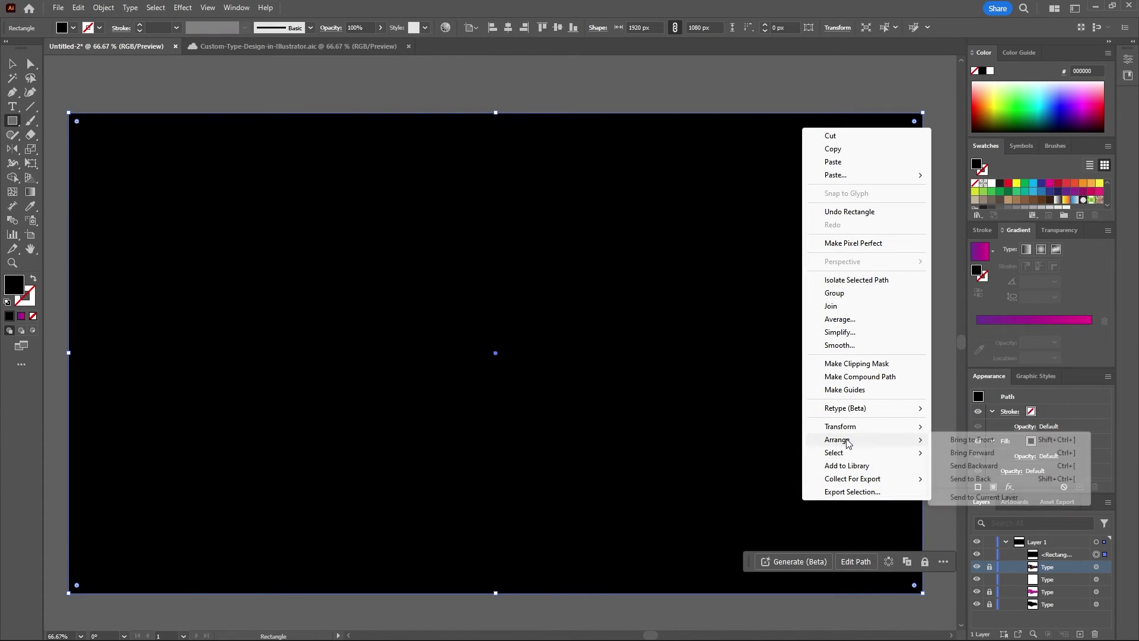
{"action": "left_click", "coordinate": [962, 479]}
{"action": "left_click", "coordinate": [1090, 184]}
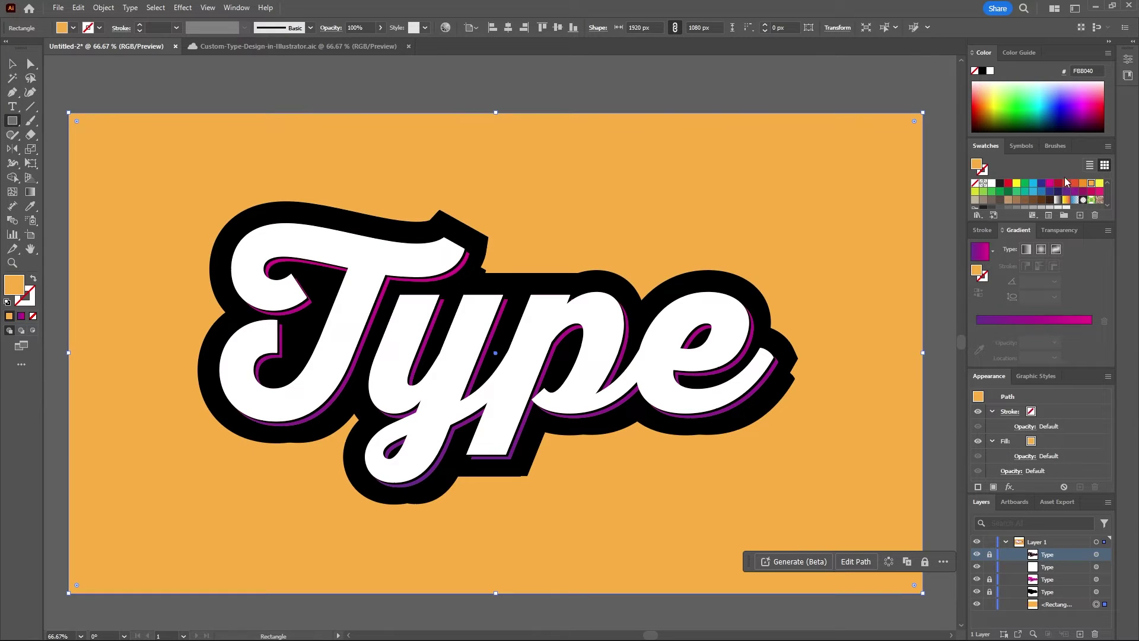
{"action": "left_click", "coordinate": [12, 64]}
{"action": "left_click", "coordinate": [91, 62]}
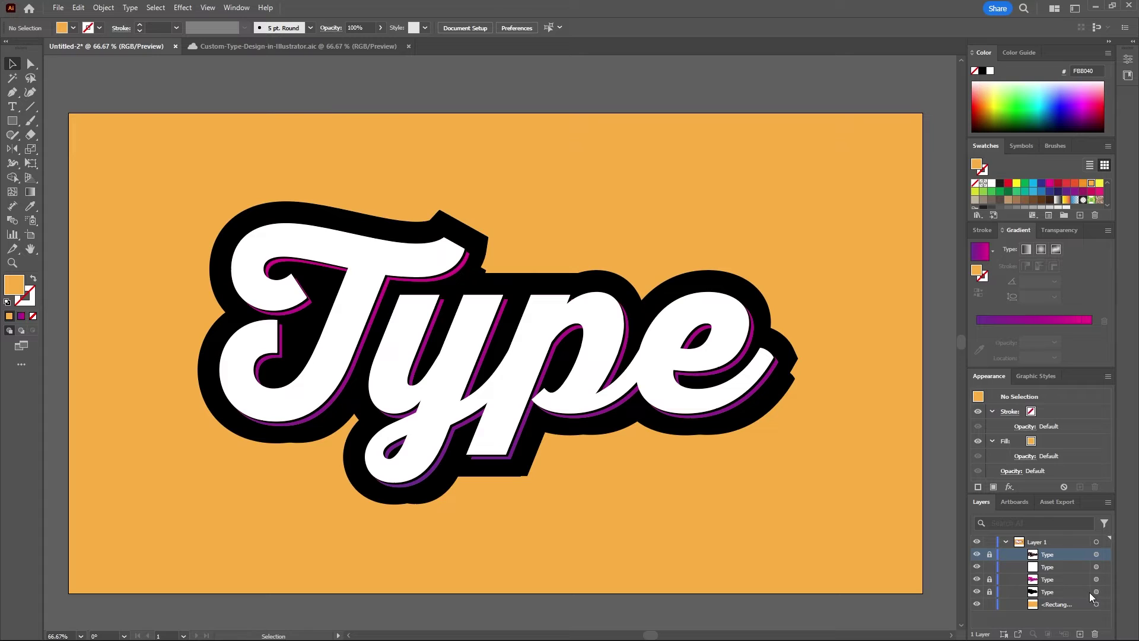
- Duplicate the black outline layer to the top and convert its text to outlines
{"action": "left_click_drag", "start_coordinate": [1089, 592], "coordinate": [1073, 552]}
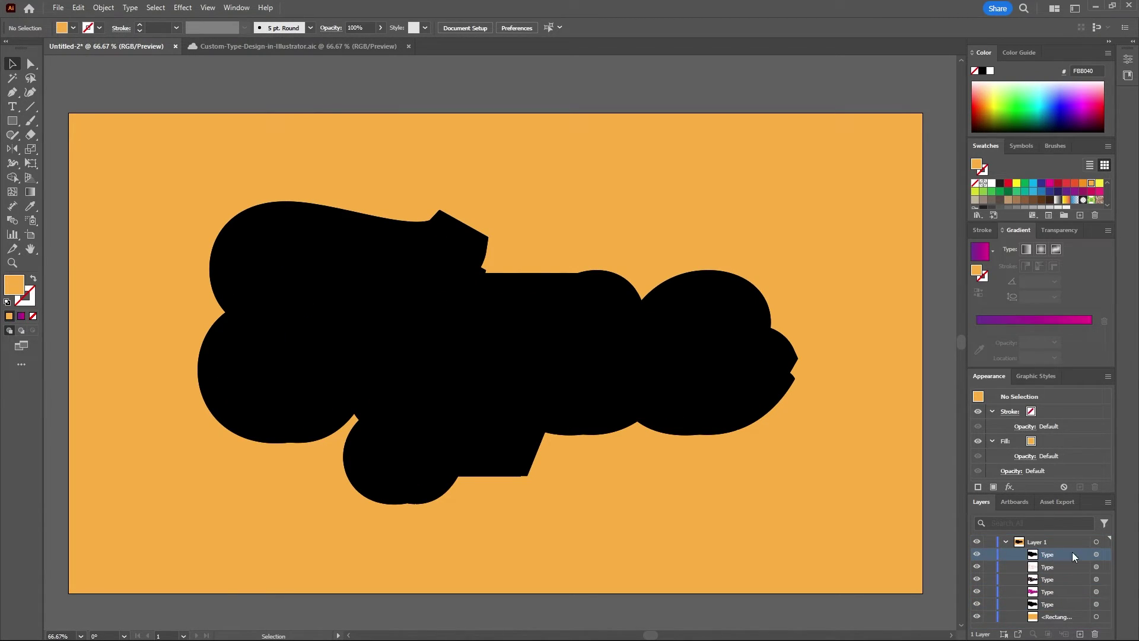
{"action": "left_click", "coordinate": [1096, 555]}
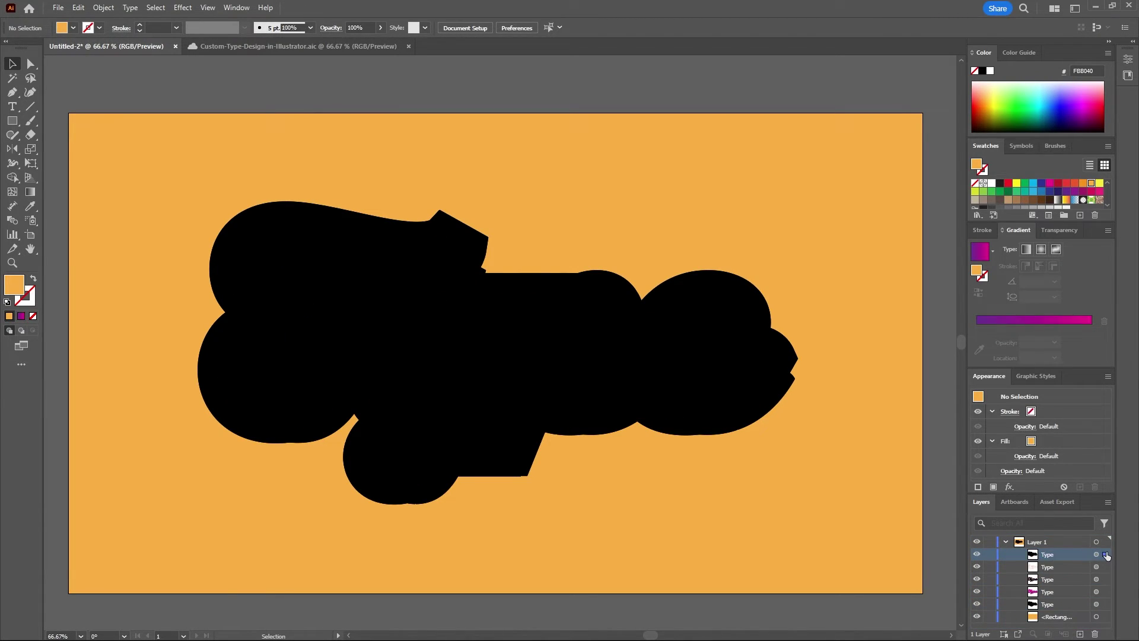
{"action": "left_click", "coordinate": [130, 8]}
{"action": "left_click", "coordinate": [182, 221]}
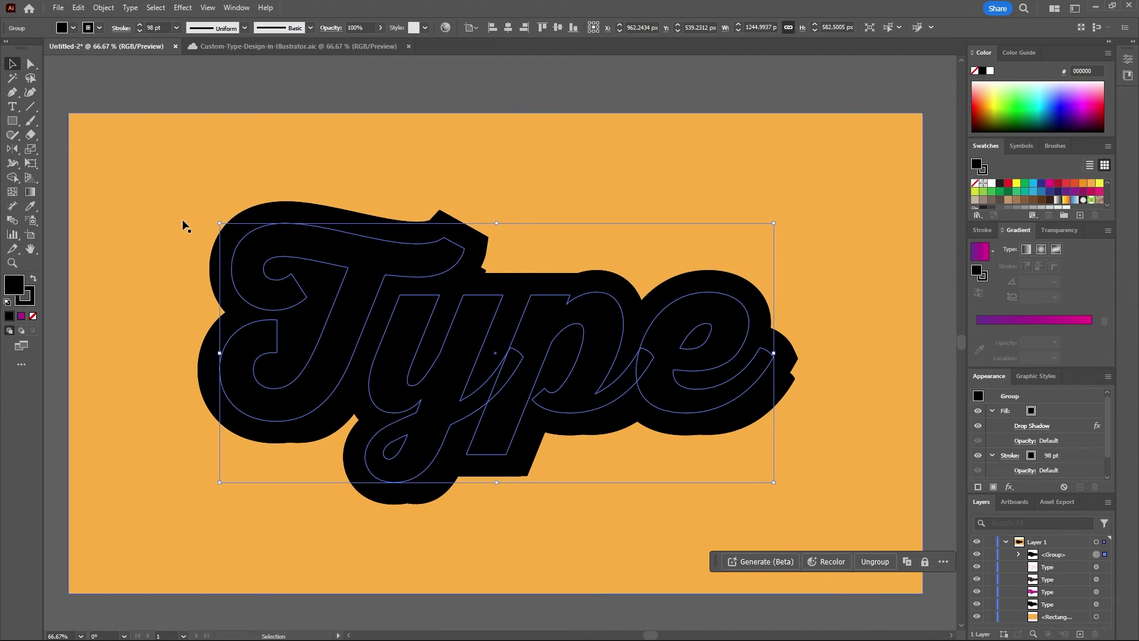
- Expand the copy's appearance, then expand its fill and stroke into plain paths
{"action": "left_click", "coordinate": [103, 8]}
{"action": "left_click", "coordinate": [150, 176]}
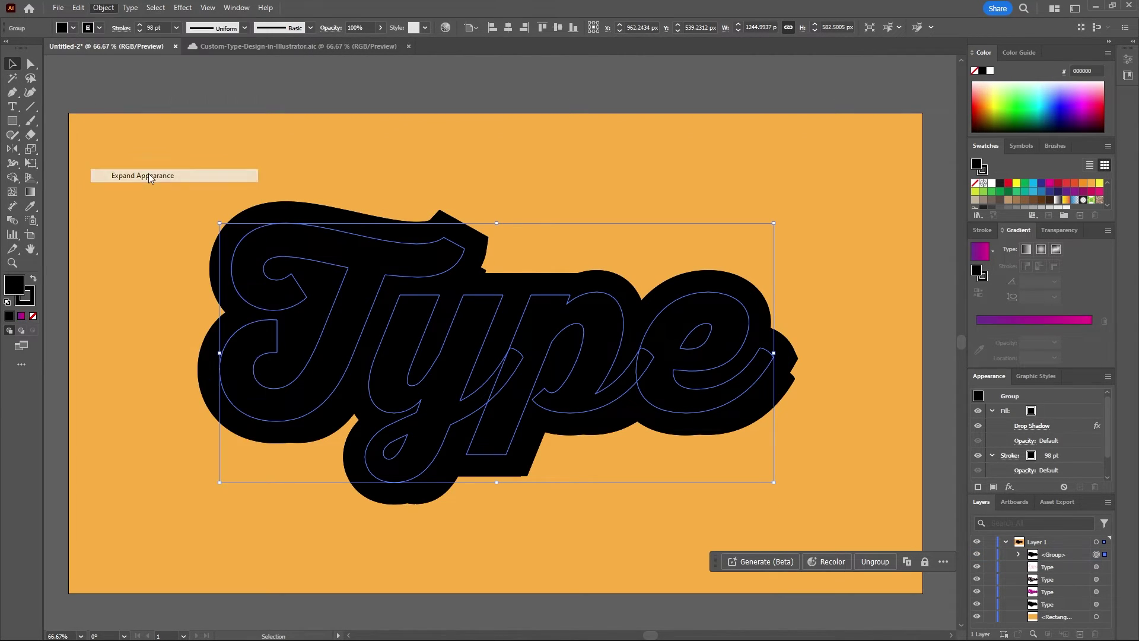
{"action": "left_click", "coordinate": [104, 8]}
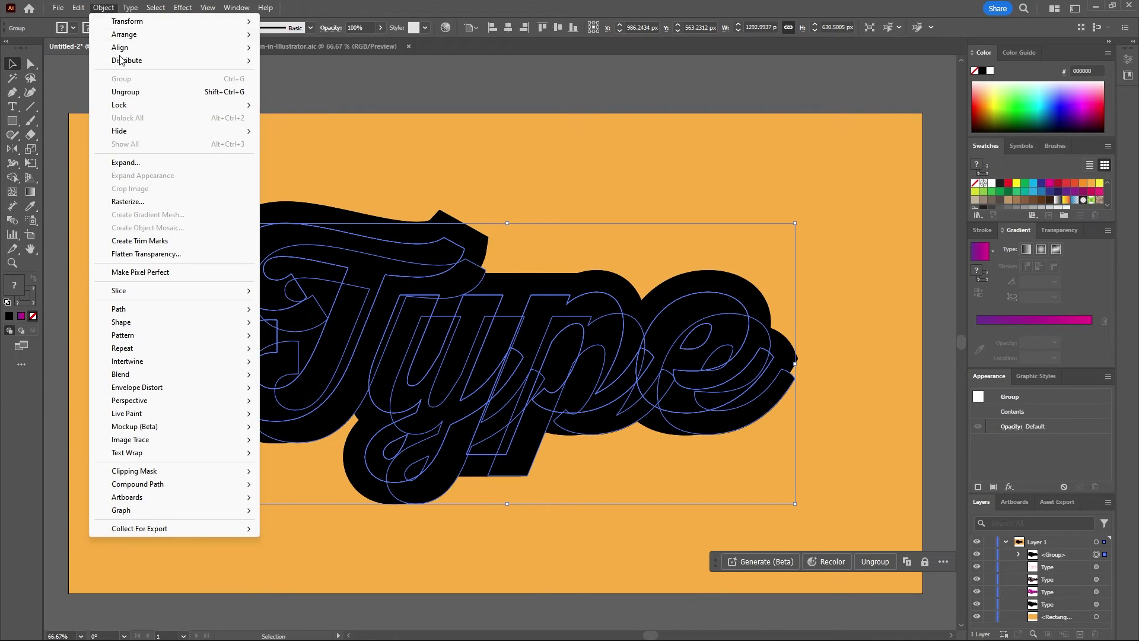
{"action": "left_click", "coordinate": [134, 161]}
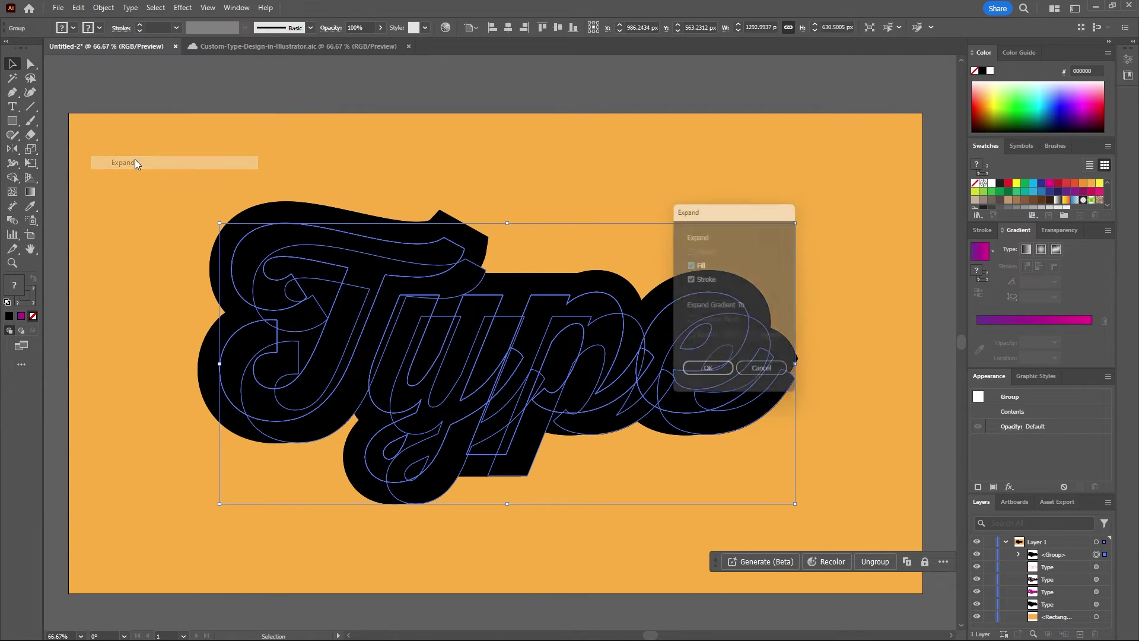
{"action": "left_click", "coordinate": [708, 375]}
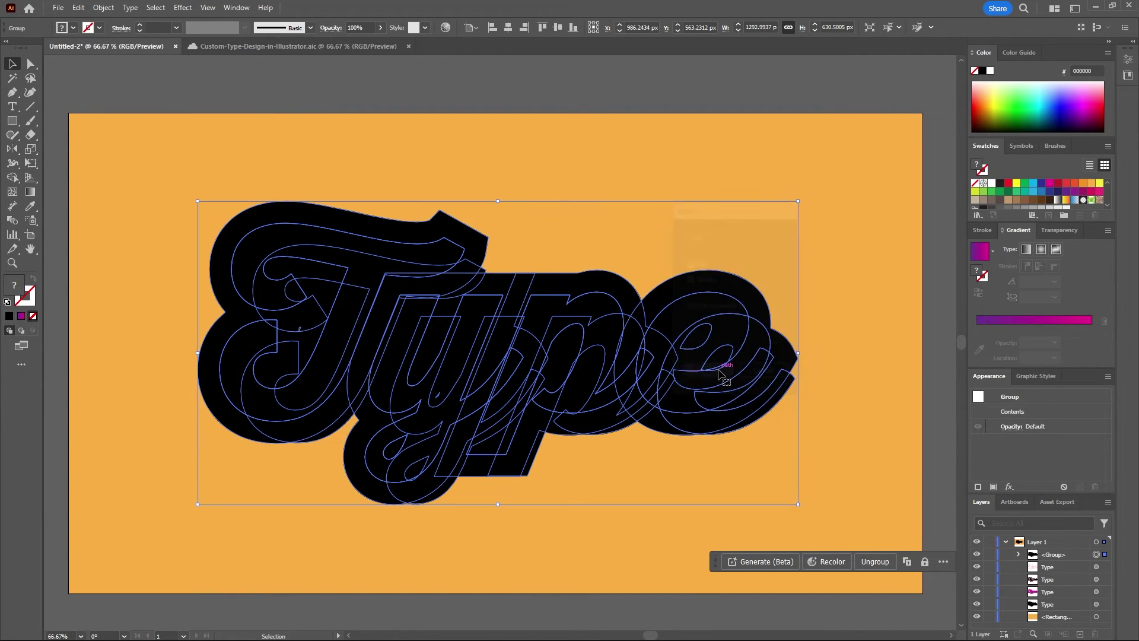
- Unite the expanded pieces with Pathfinder and fill the merged shape white
{"action": "left_click", "coordinate": [235, 8]}
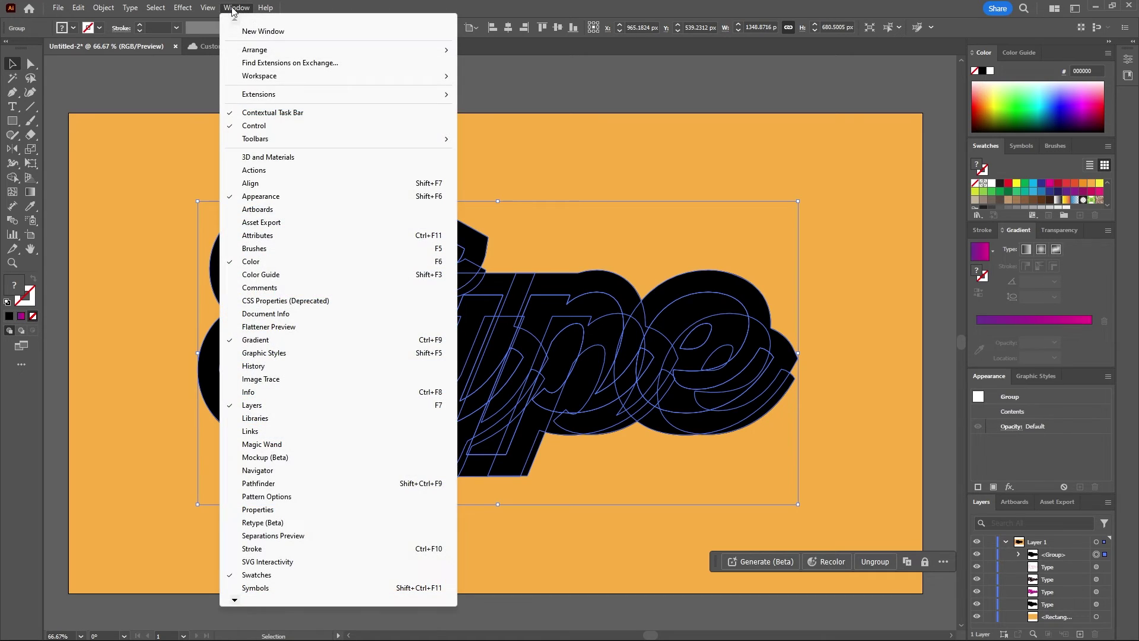
{"action": "left_click", "coordinate": [354, 482]}
{"action": "left_click", "coordinate": [207, 140]}
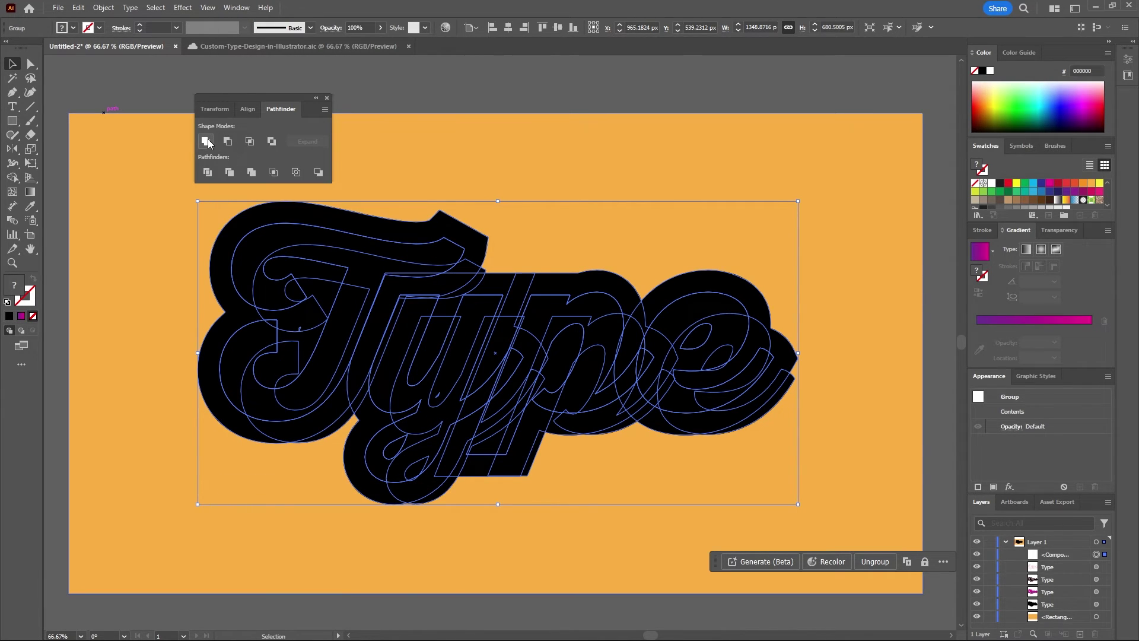
{"action": "double_click", "coordinate": [14, 286]}
{"action": "mouse_move", "coordinate": [89, 107]}
{"action": "left_mouse_down"}
{"action": "mouse_move", "coordinate": [136, 162]}
{"action": "mouse_move", "coordinate": [53, 61]}
{"action": "left_mouse_up"}
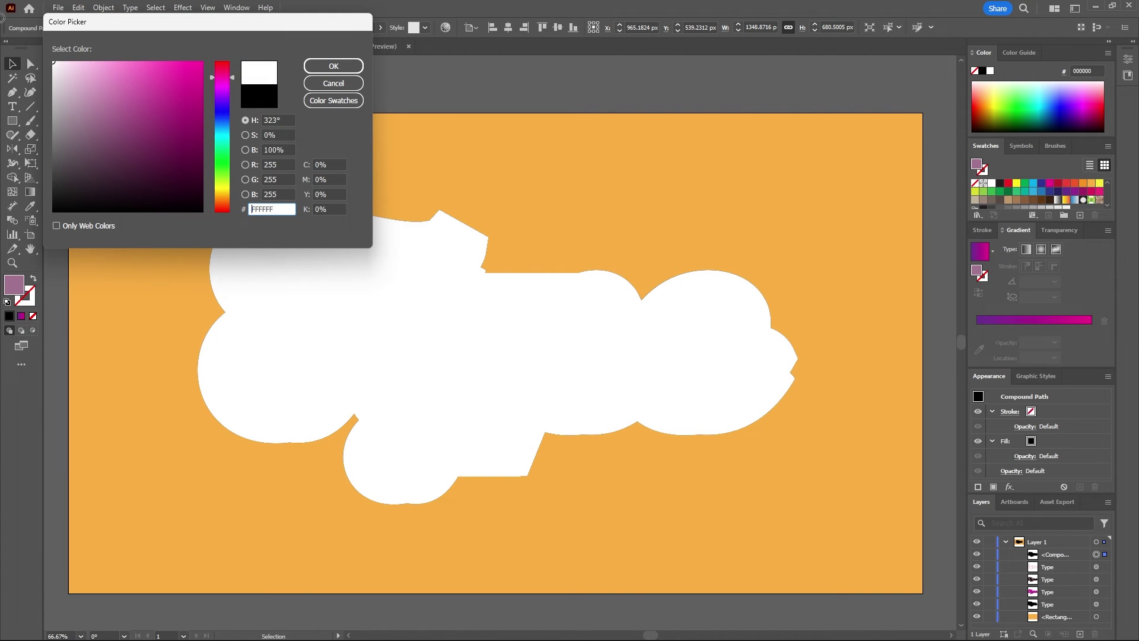
{"action": "left_click", "coordinate": [334, 67]}
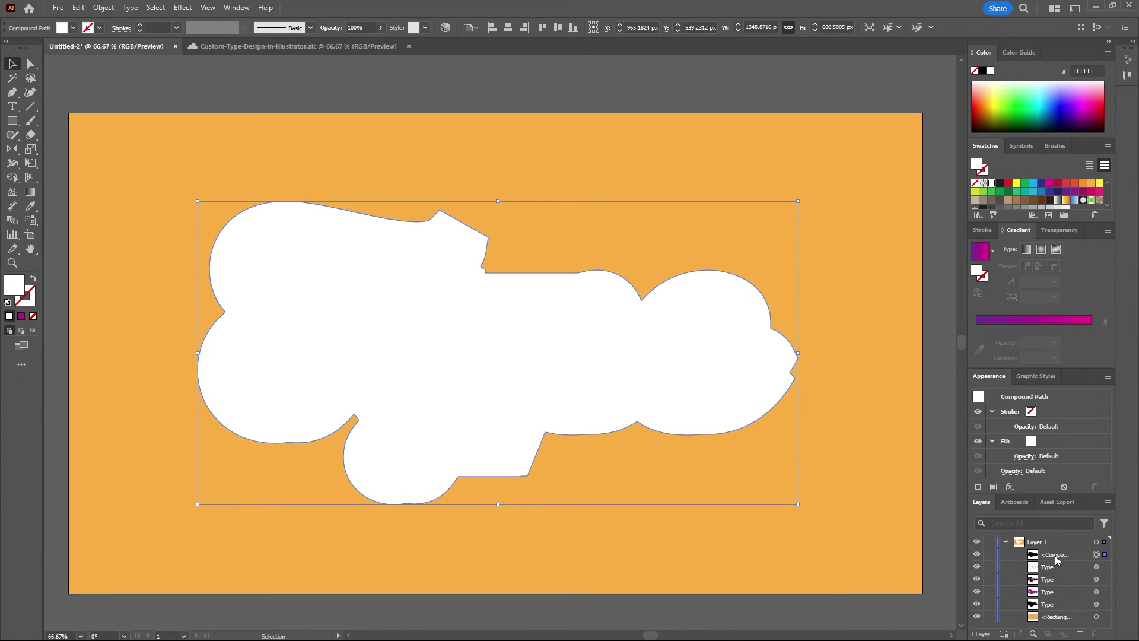
- Move the merged shape below the Type layers and give it an 18 pt white stroke
{"action": "left_click_drag", "start_coordinate": [1059, 556], "coordinate": [1059, 611]}
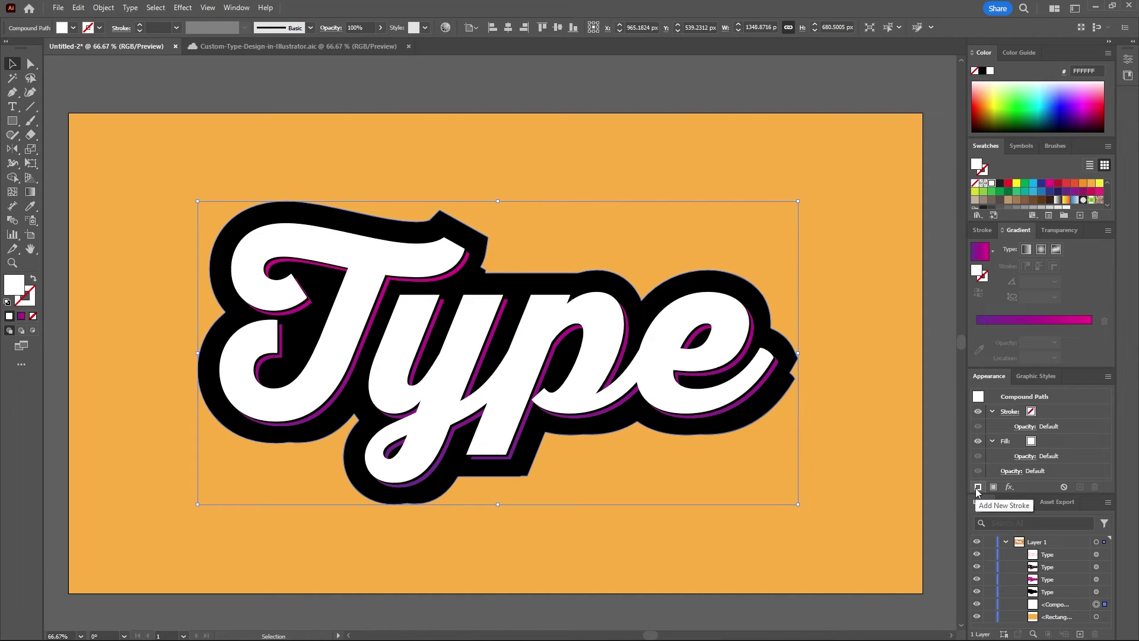
{"action": "left_click", "coordinate": [978, 487]}
{"action": "left_click", "coordinate": [1042, 411]}
{"action": "left_click", "coordinate": [938, 433]}
{"action": "left_click", "coordinate": [1070, 411]}
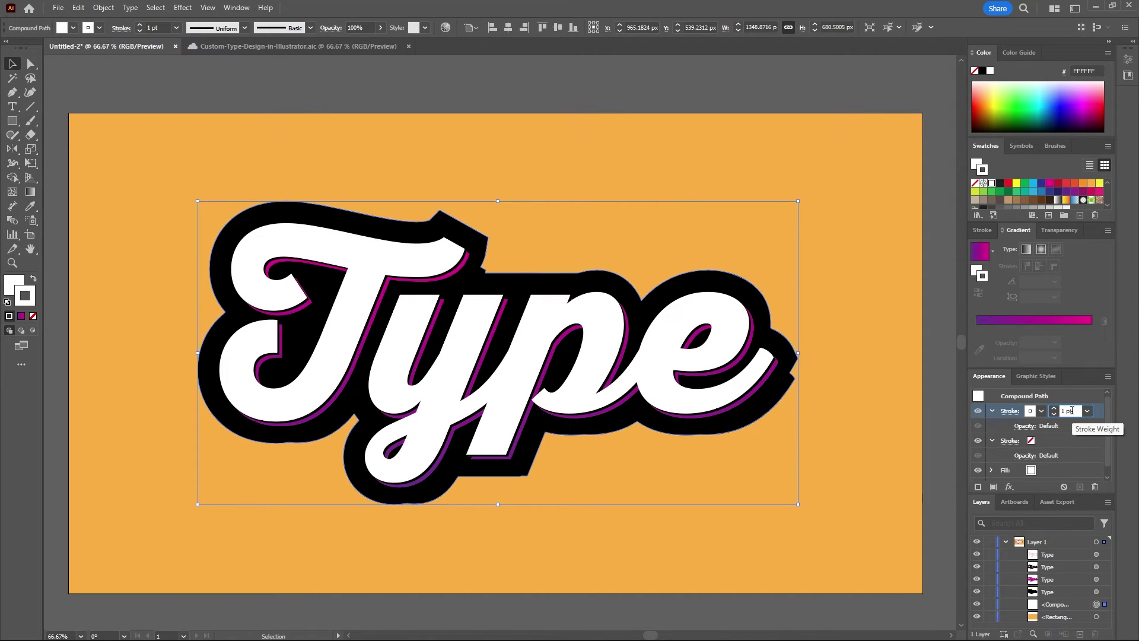
{"action": "type", "text": "8"}
{"action": "key", "text": "Return"}
{"action": "type", "text": "18"}
{"action": "key", "text": "Return"}
{"action": "key", "text": "ctrl+shift+a"}
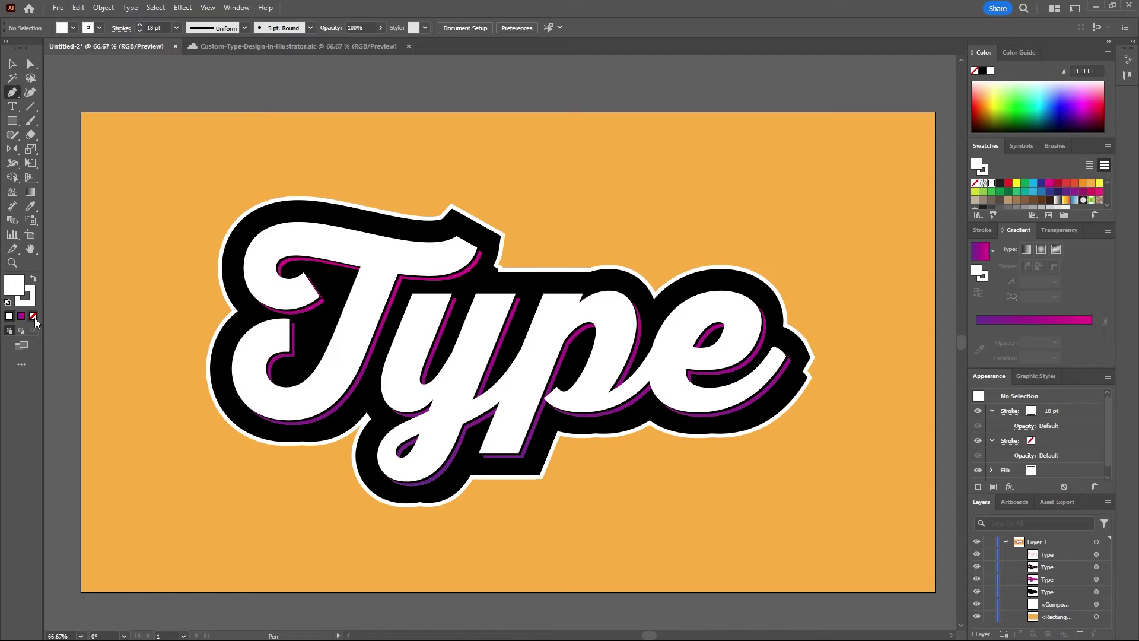
- Switch to the Pen tool and make the stroke the K=30 light grey swatch
{"action": "key", "text": "p"}
{"action": "left_click", "coordinate": [29, 306]}
{"action": "left_click", "coordinate": [99, 28]}
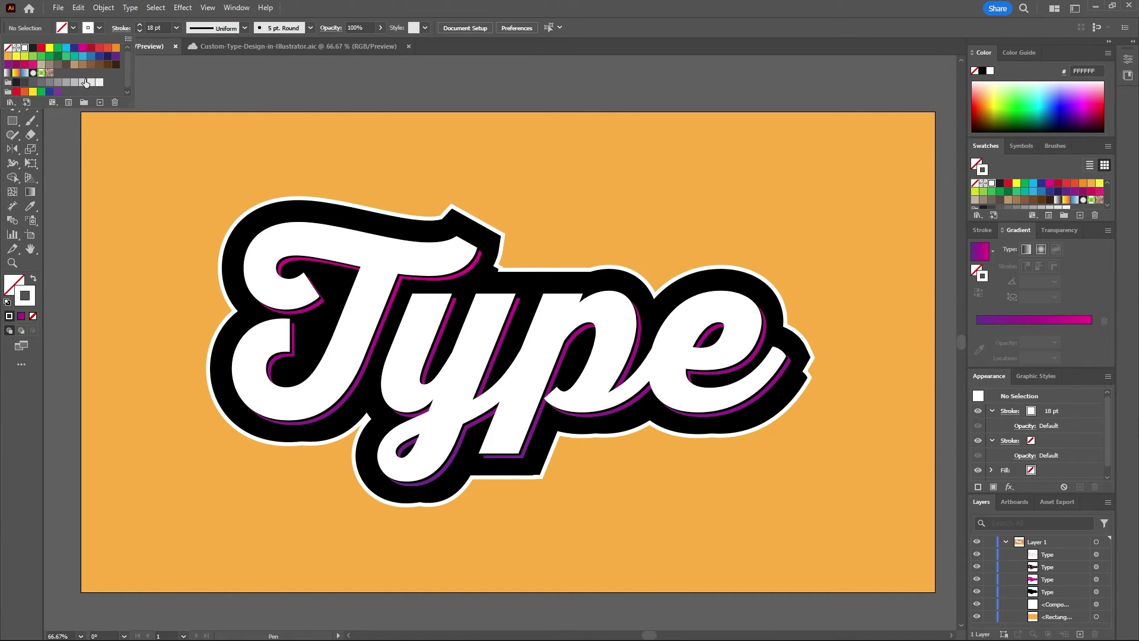
{"action": "left_click", "coordinate": [83, 83]}
{"action": "left_click", "coordinate": [74, 83]}
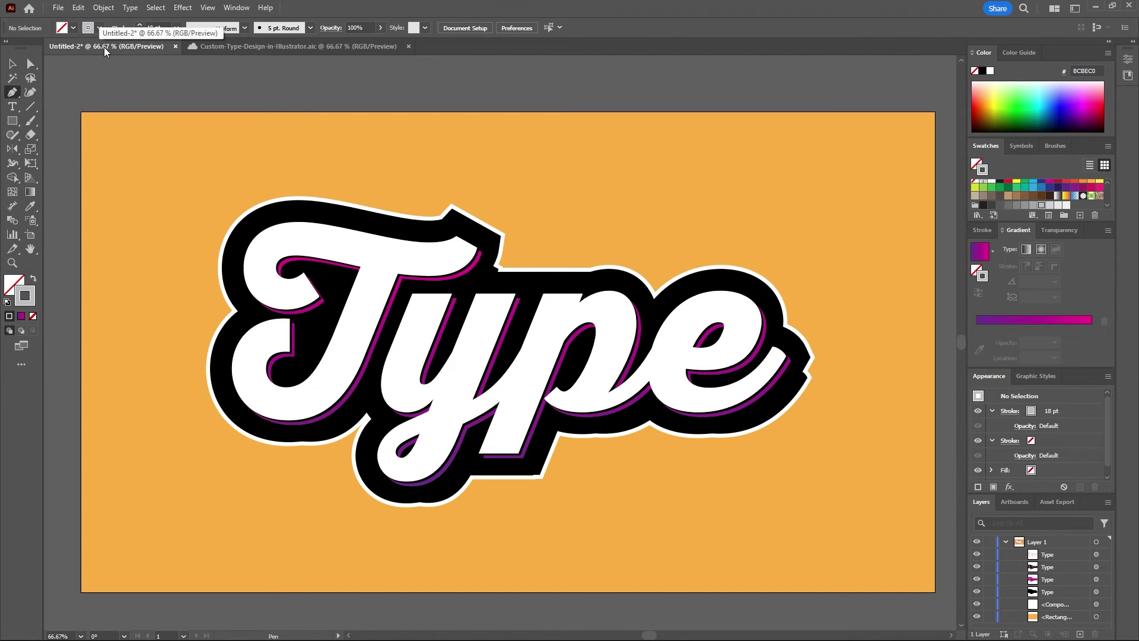
- Start the highlight path with a curve following the top inner edge of the T
{"action": "scroll", "coordinate": [445, 267], "scroll_direction": "up", "scroll_amount": 2}
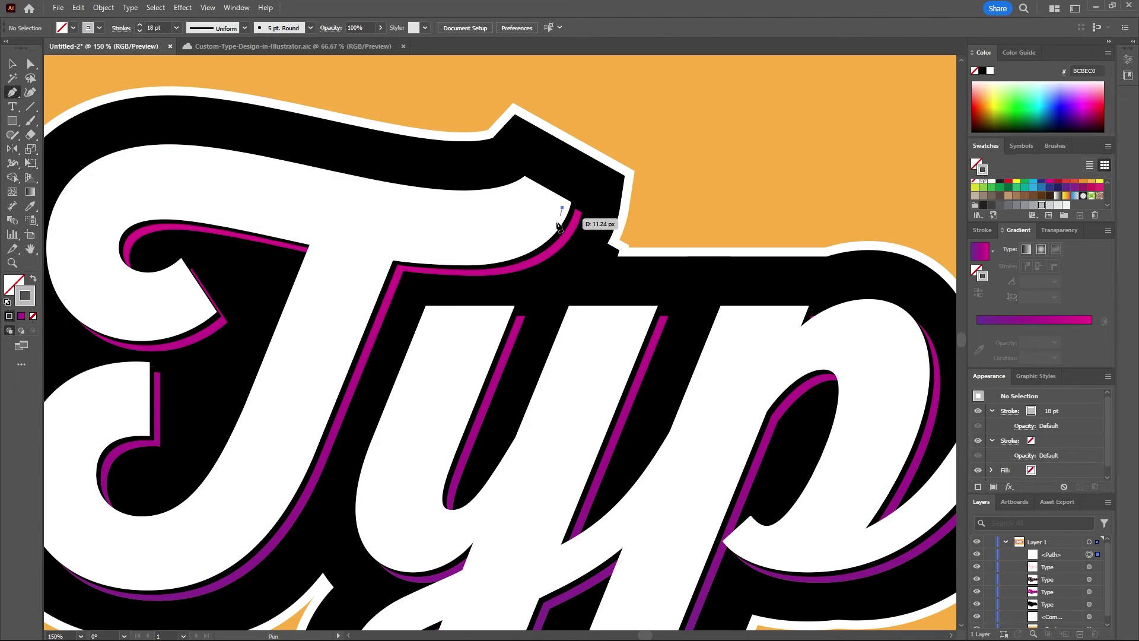
{"action": "left_click", "coordinate": [562, 208]}
{"action": "left_click_drag", "start_coordinate": [388, 250], "coordinate": [281, 478]}
- End the highlight at the T stem's bottom, set 8 pt stroke and Width Profile 1
{"action": "left_click", "coordinate": [152, 579]}
{"action": "key", "text": "v"}
{"action": "scroll", "coordinate": [153, 580], "scroll_direction": "left", "scroll_amount": 2}
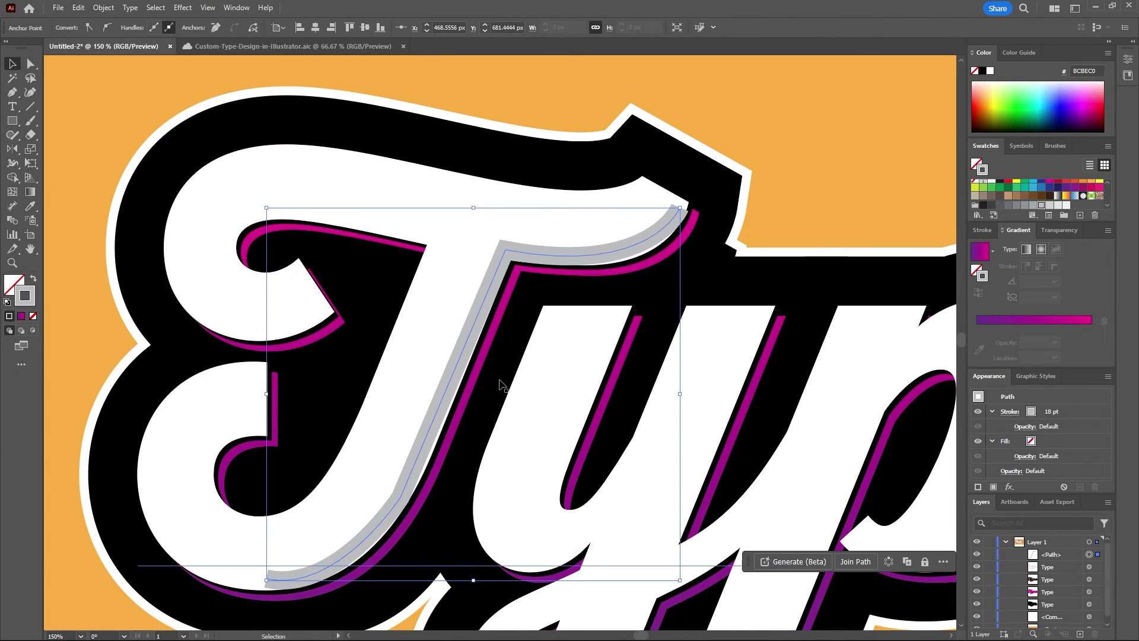
{"action": "key", "text": "Down"}
{"action": "key", "text": "Down"}
{"action": "key", "text": "Down"}
{"action": "key", "text": "Down"}
{"action": "key", "text": "Down"}
{"action": "key", "text": "Down"}
{"action": "key", "text": "Down"}
{"action": "key", "text": "Down"}
{"action": "key", "text": "Down"}
{"action": "key", "text": "Down"}
{"action": "key", "text": "Down"}
{"action": "key", "text": "Down"}
{"action": "key", "text": "Down"}
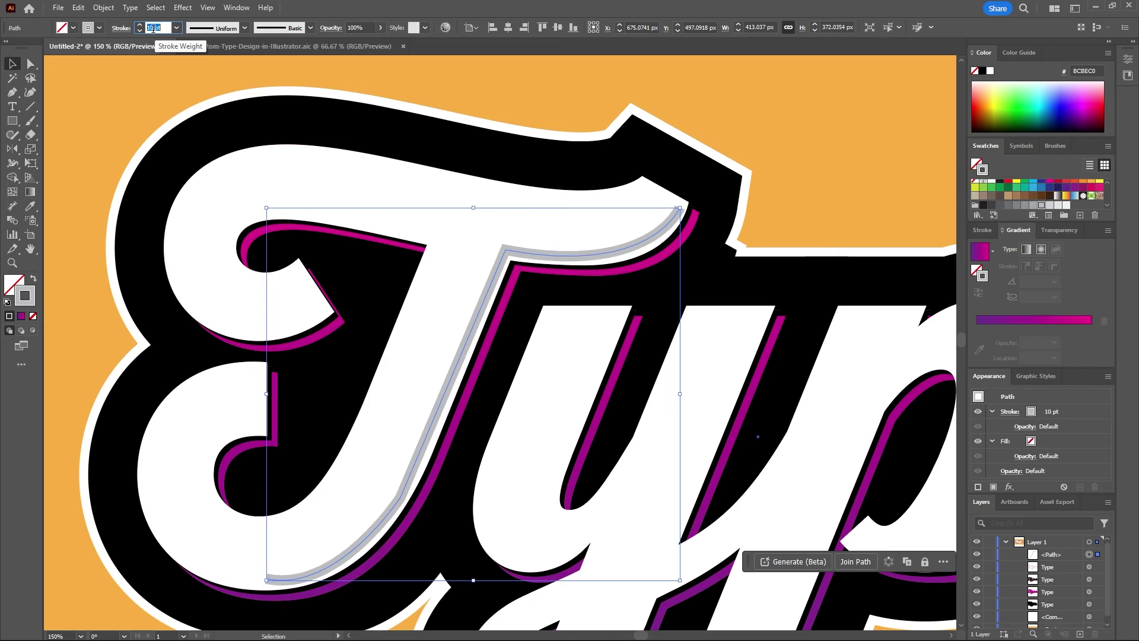
{"action": "key", "text": "Up"}
{"action": "key", "text": "Up"}
{"action": "key", "text": "Up"}
{"action": "key", "text": "Up"}
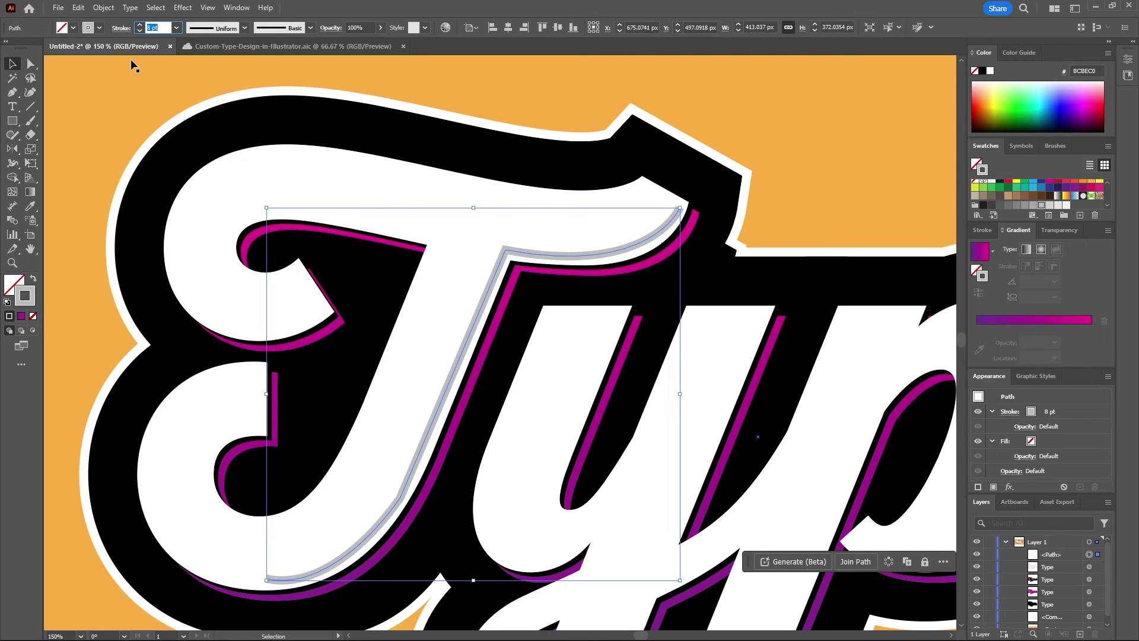
{"action": "left_click", "coordinate": [245, 28]}
{"action": "left_click", "coordinate": [222, 67]}
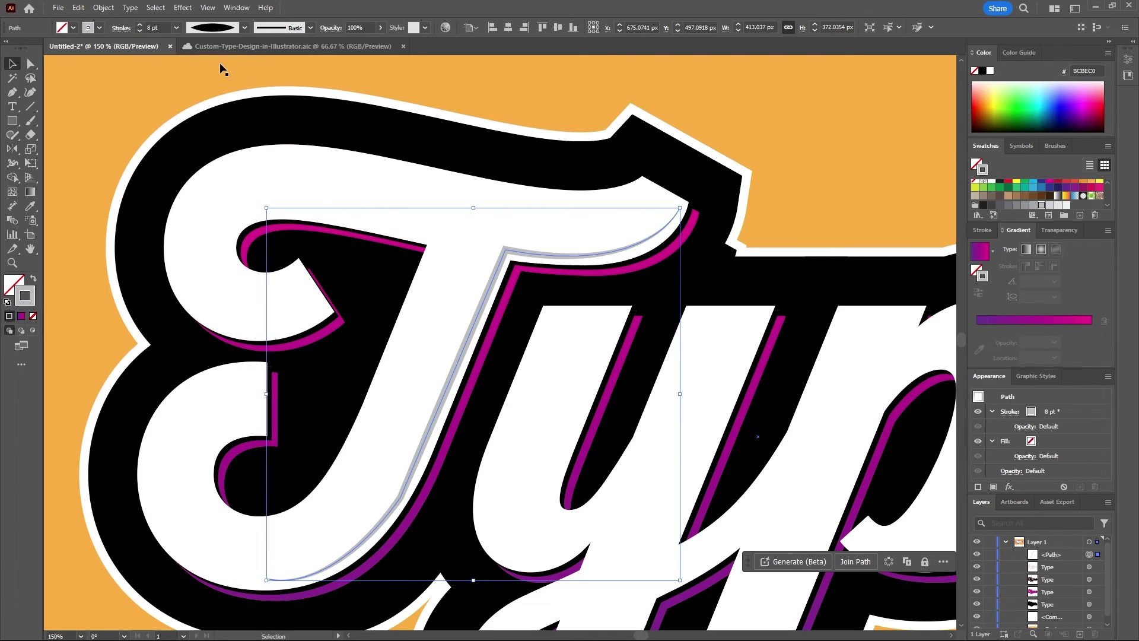
- Round the highlight's corner anchor and adjust its top anchor to hug the T's edge
{"action": "left_click", "coordinate": [31, 64]}
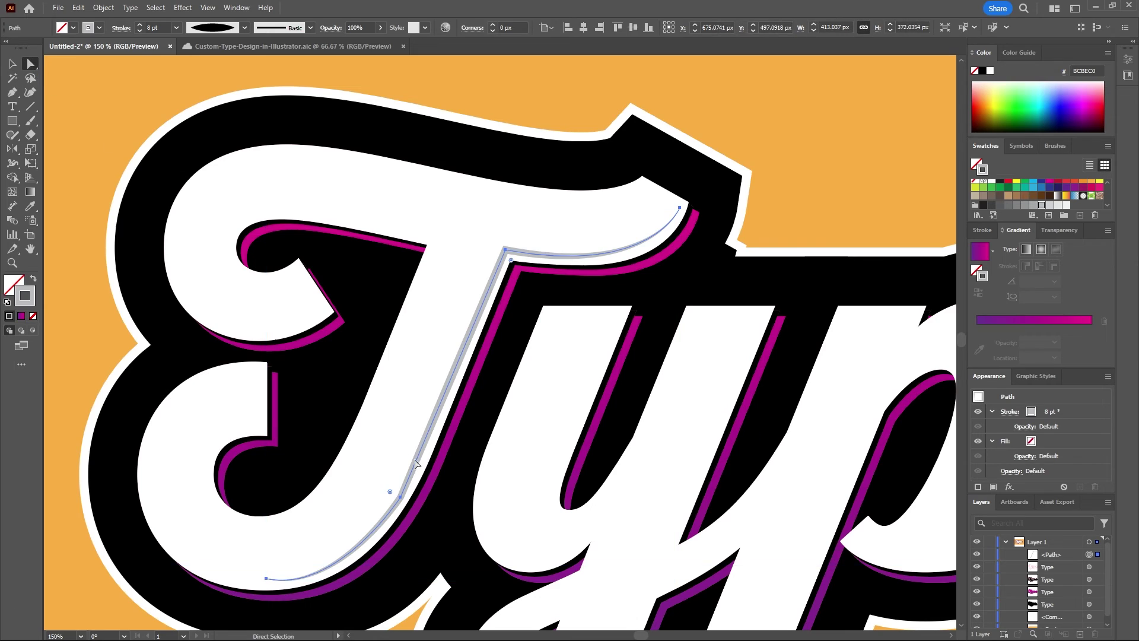
{"action": "left_click", "coordinate": [398, 496]}
{"action": "left_click_drag", "start_coordinate": [377, 491], "coordinate": [214, 418]}
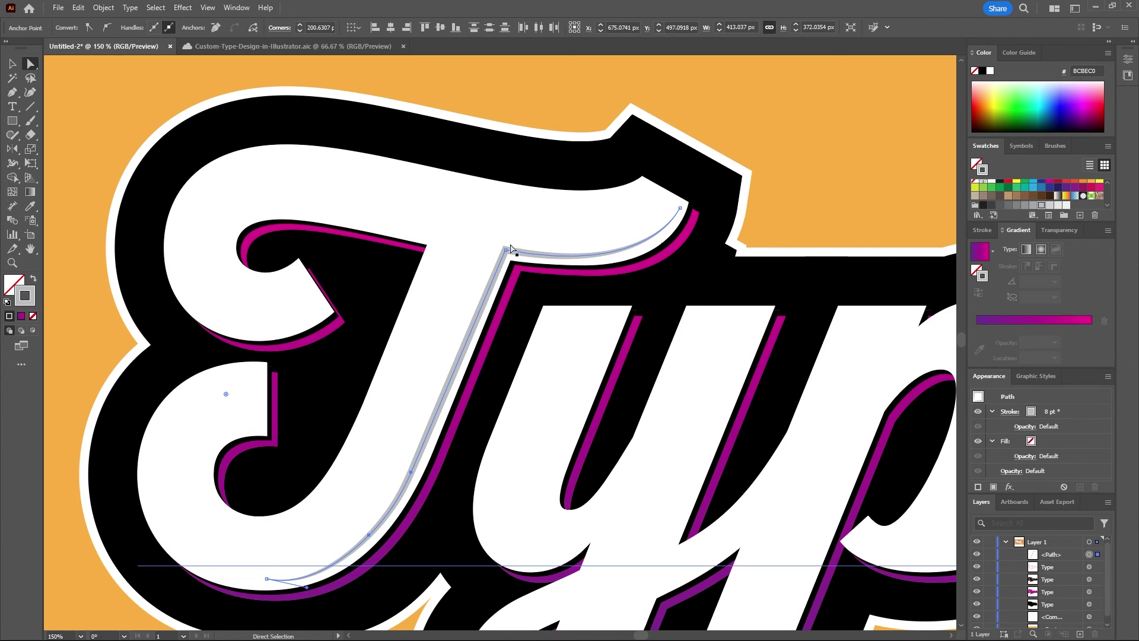
{"action": "scroll", "coordinate": [531, 236], "scroll_direction": "up", "scroll_amount": 1}
{"action": "left_click_drag", "start_coordinate": [498, 255], "coordinate": [498, 256]}
{"action": "scroll", "coordinate": [416, 332], "scroll_direction": "down", "scroll_amount": 3}
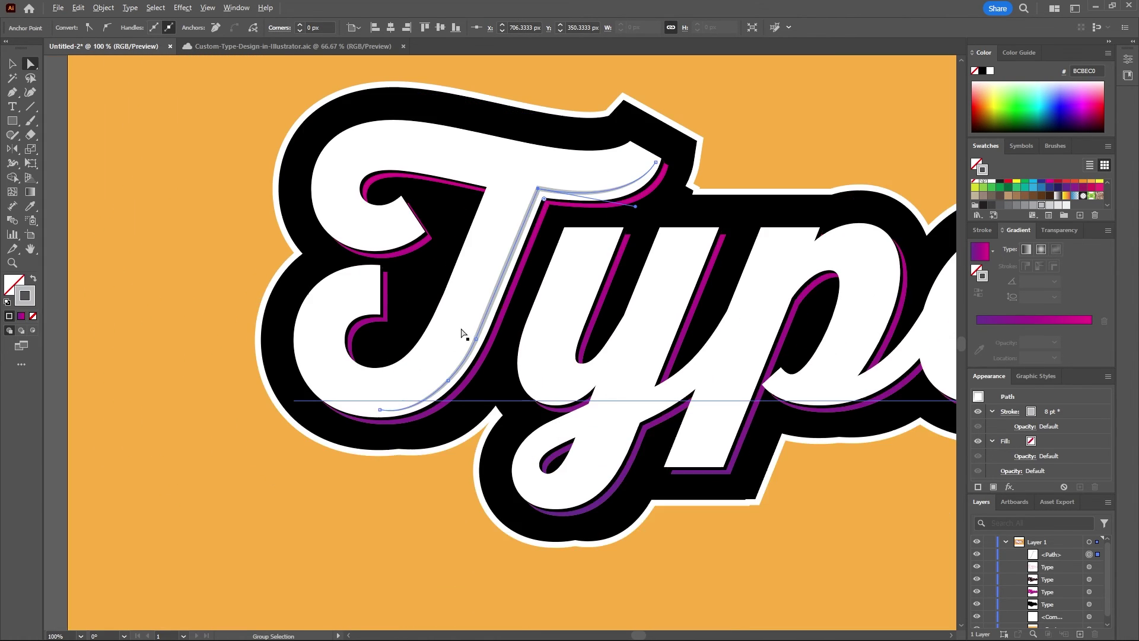
{"action": "left_click", "coordinate": [482, 165]}
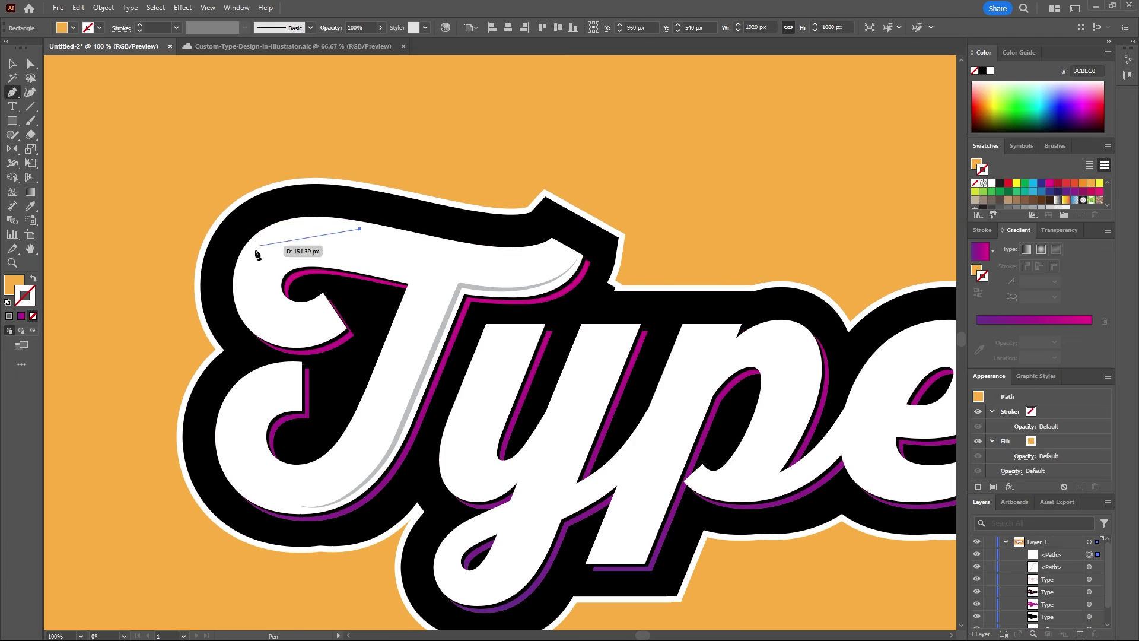